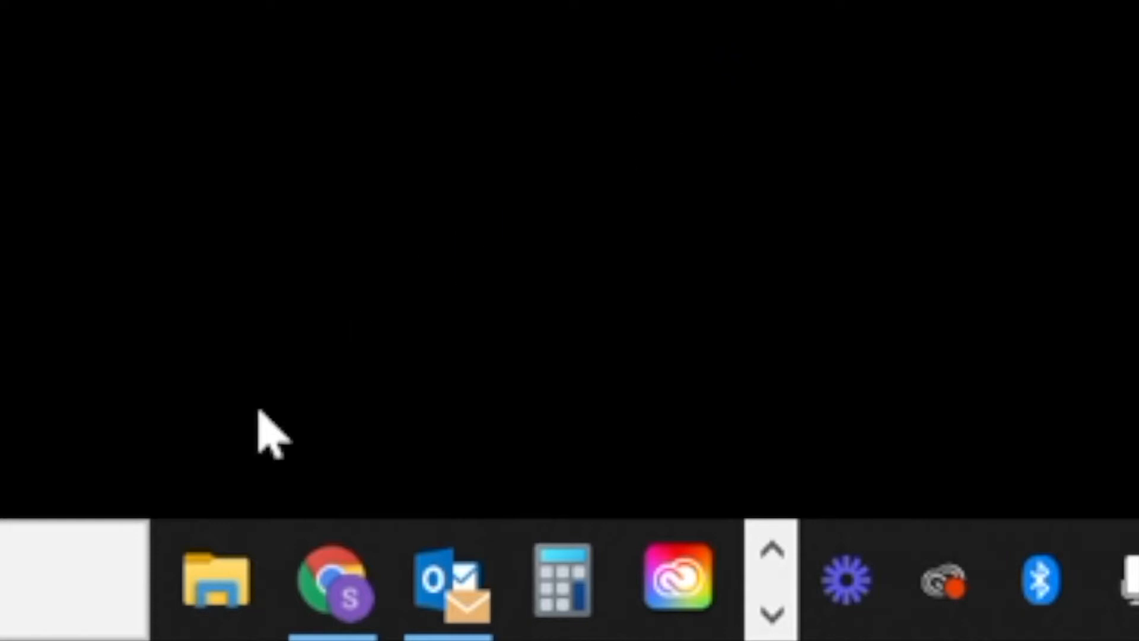
Step: Copy the video file Volleyball Game One from the JEFFMEDIA (D:) flash drive to the desktop
left_click(223, 594)
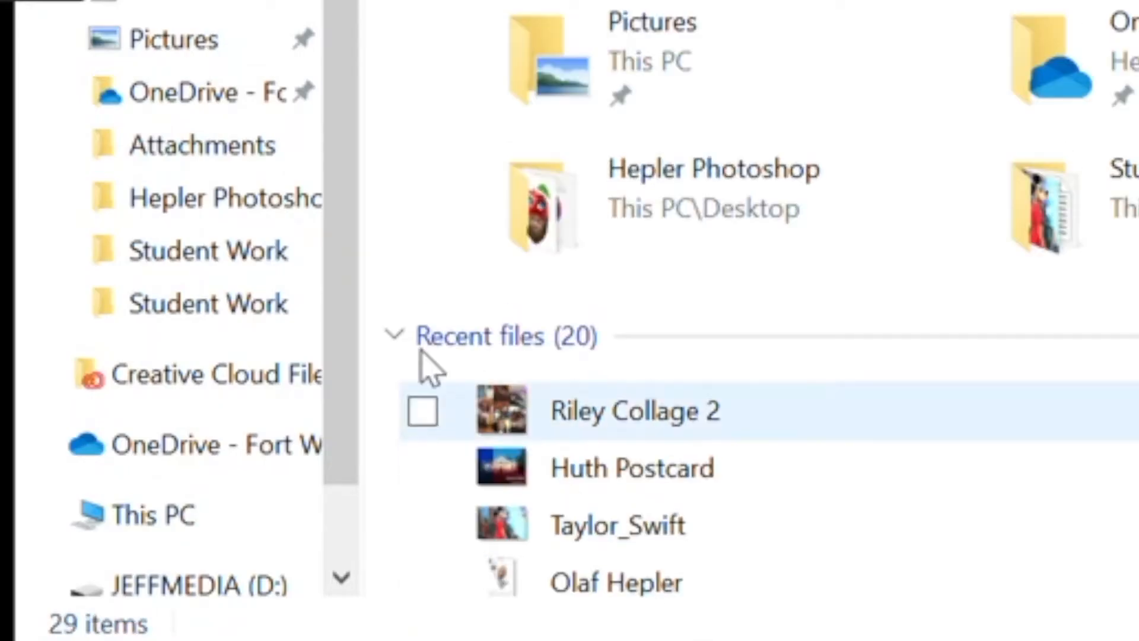
left_click_drag(343, 234, 356, 448)
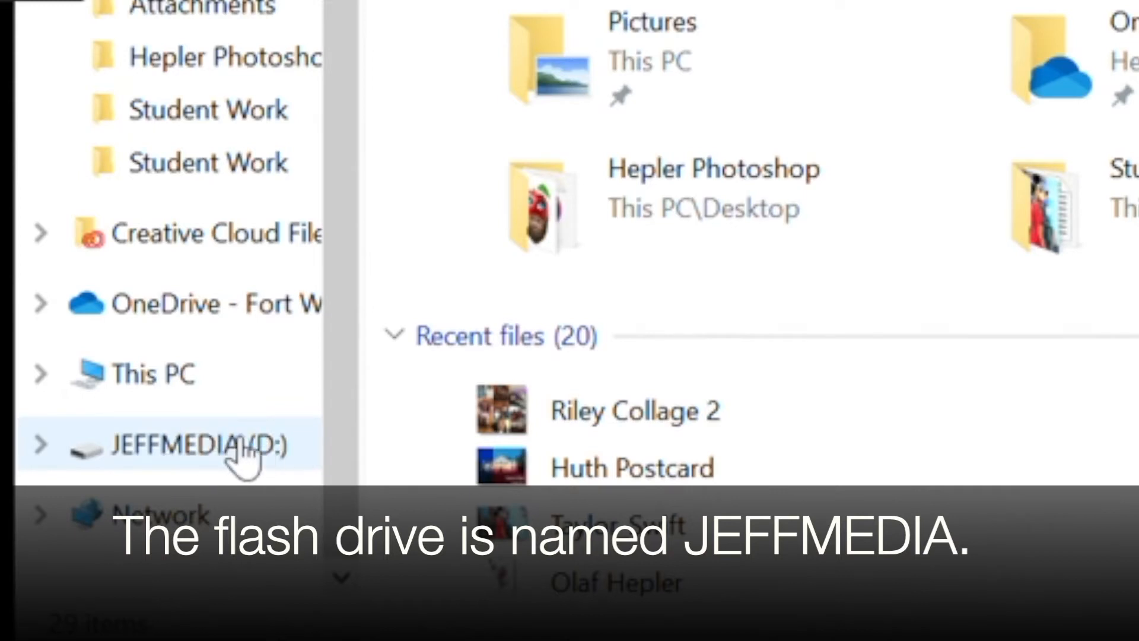
left_click(201, 450)
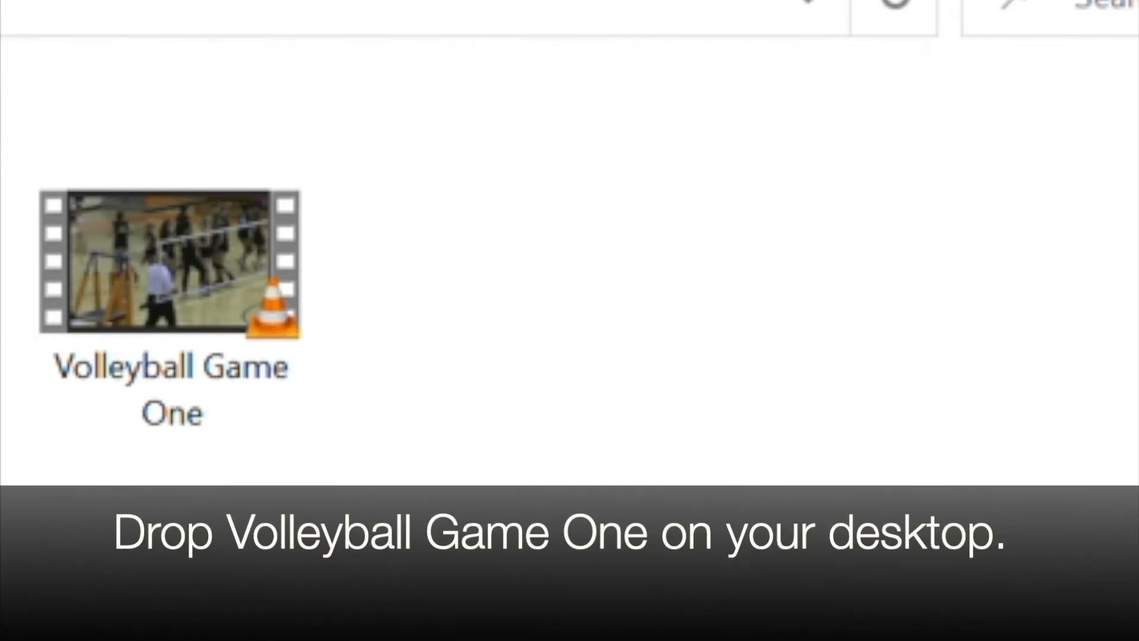
left_click_drag(187, 240, 1138, 285)
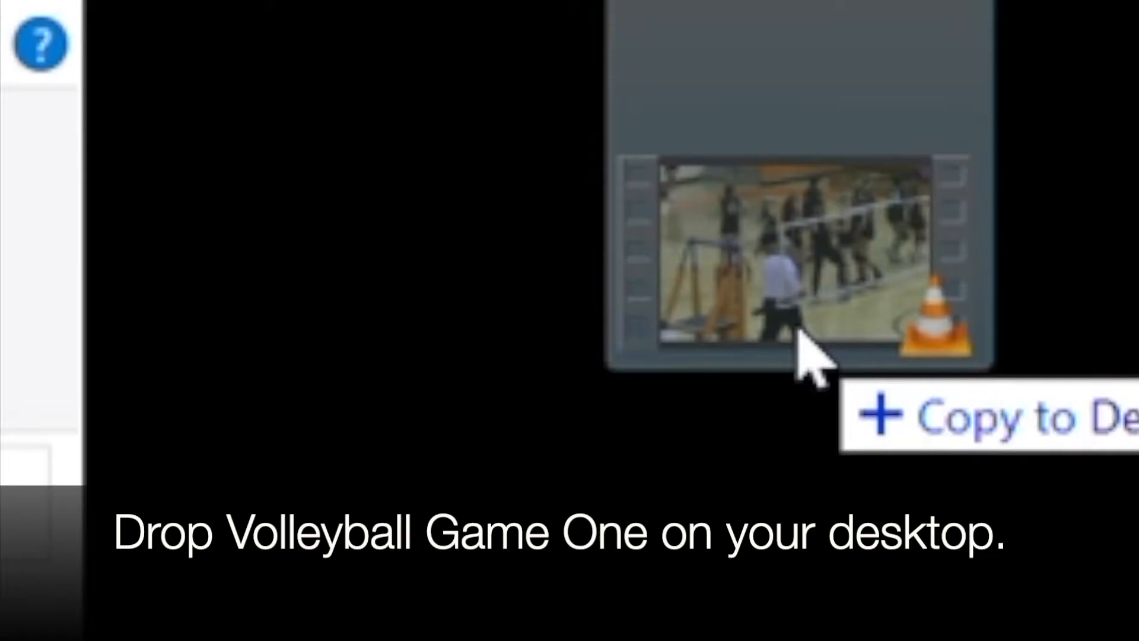
left_click_drag(800, 332, 704, 318)
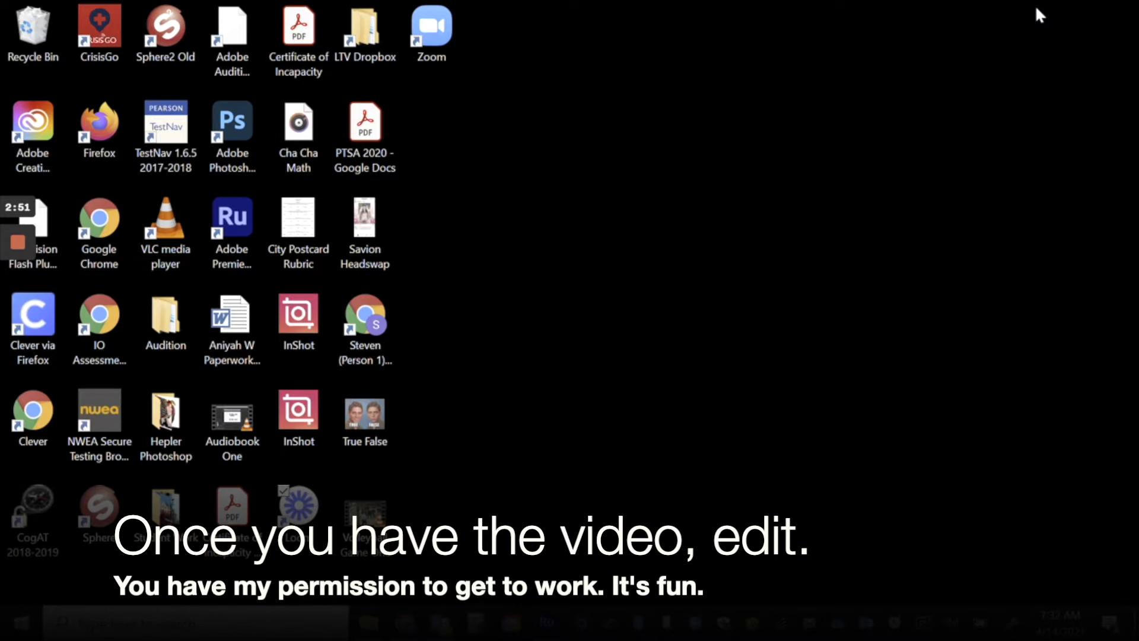
Step: Launch Adobe Premiere Rush 1.5 and create a new project from the desktop video Volleyball Game One
left_click(19, 634)
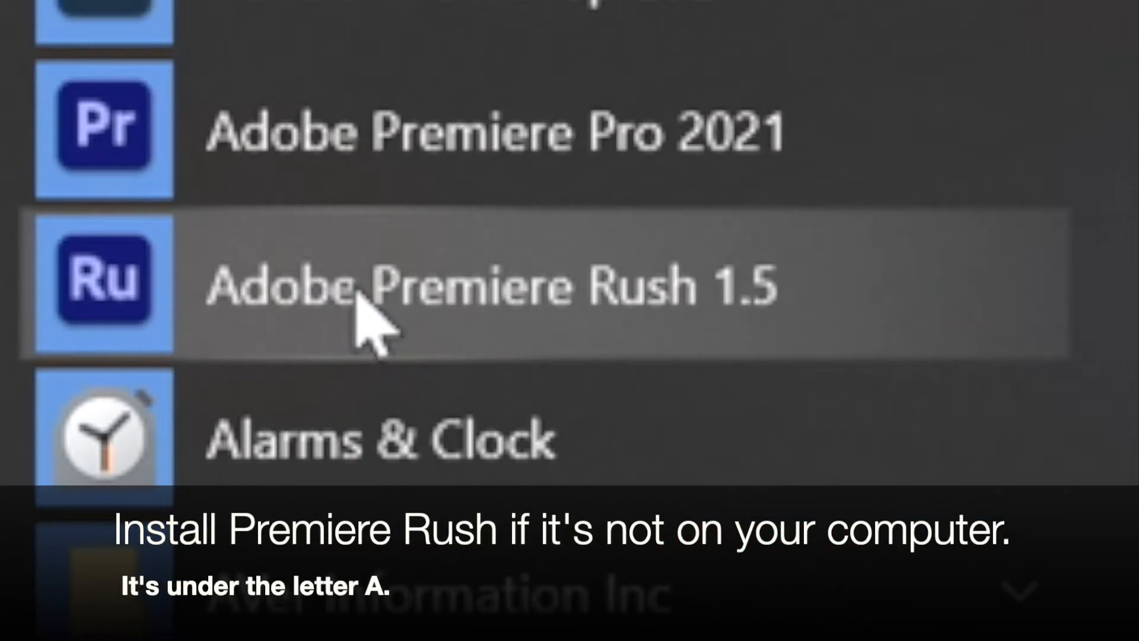
left_click(363, 294)
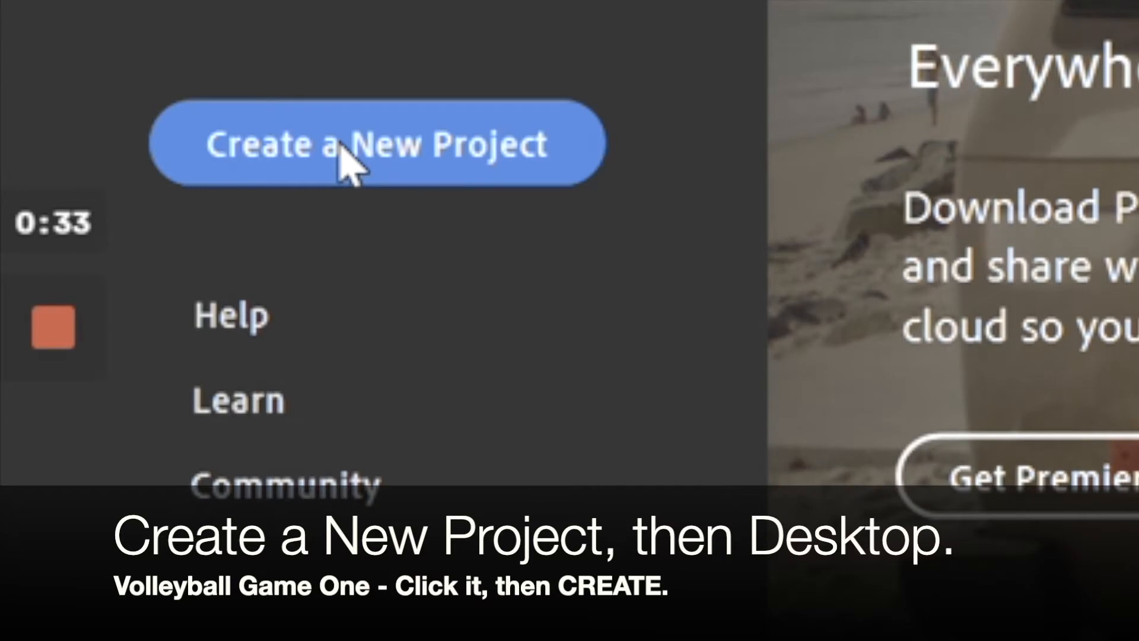
left_click(339, 156)
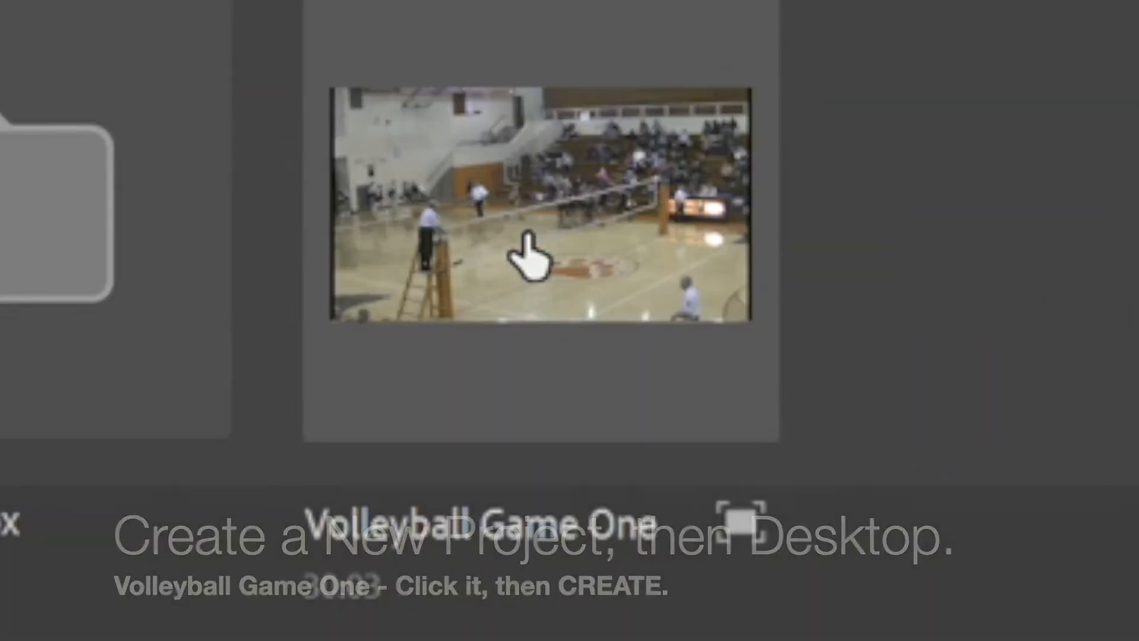
left_click(526, 255)
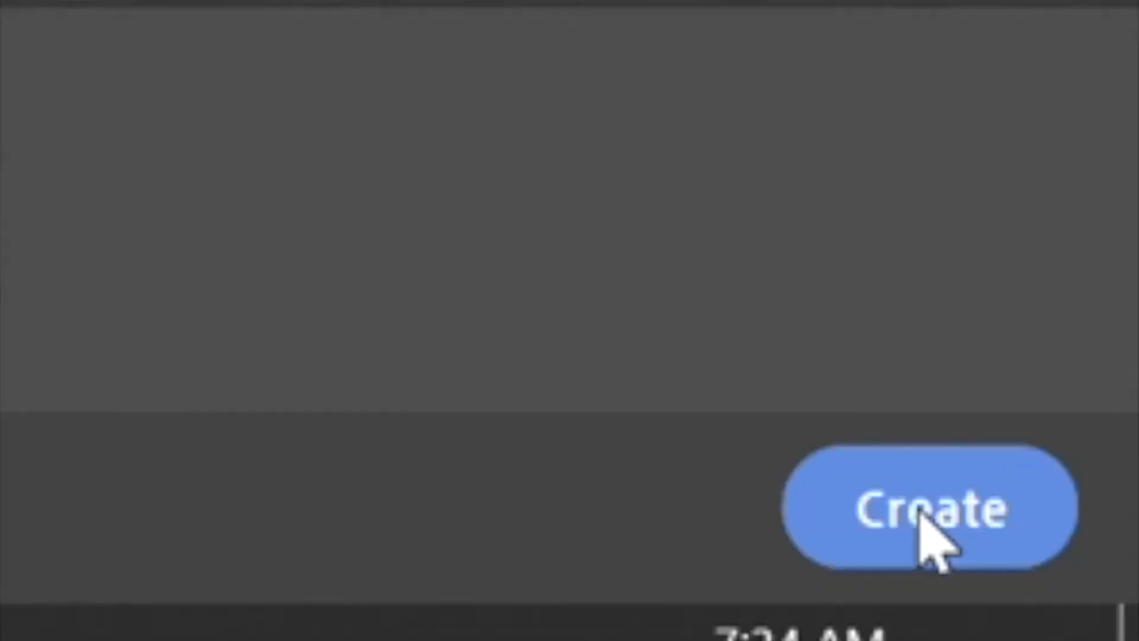
left_click(1083, 578)
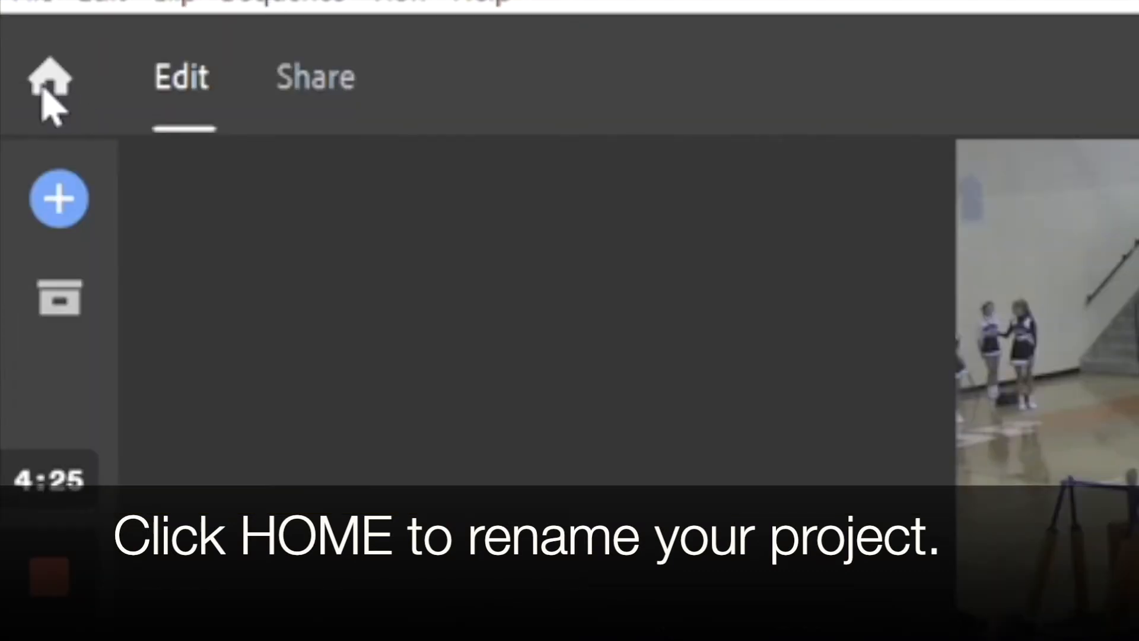
Step: Rename the volleyball project to the editor's full name followed by " - Volleyball" and reopen it for editing
left_click(43, 90)
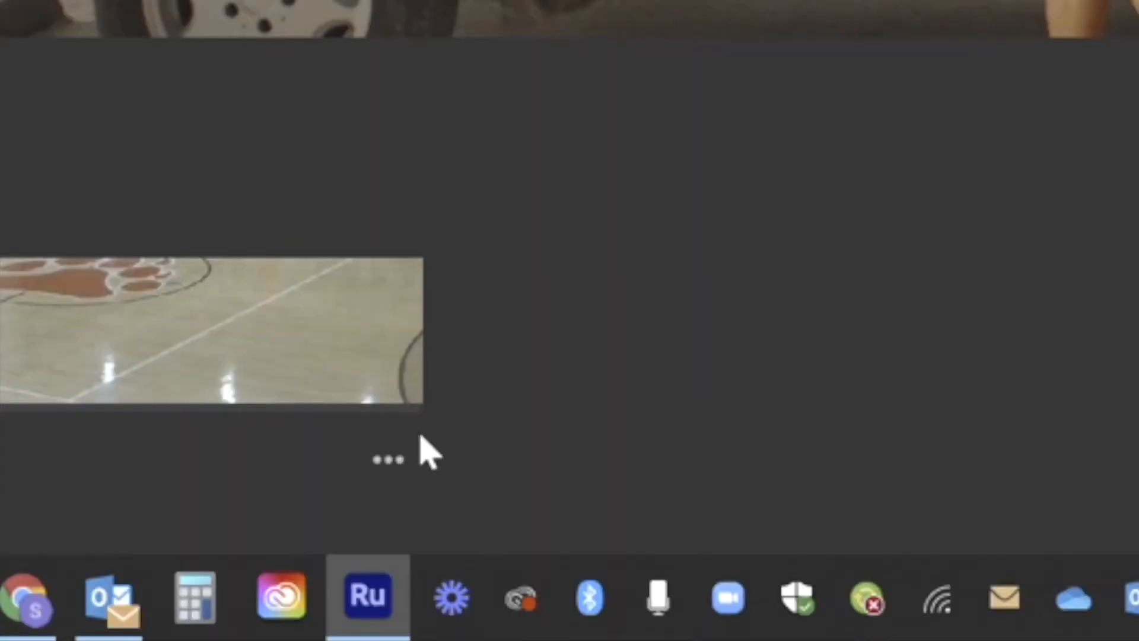
left_click(389, 471)
left_click(332, 147)
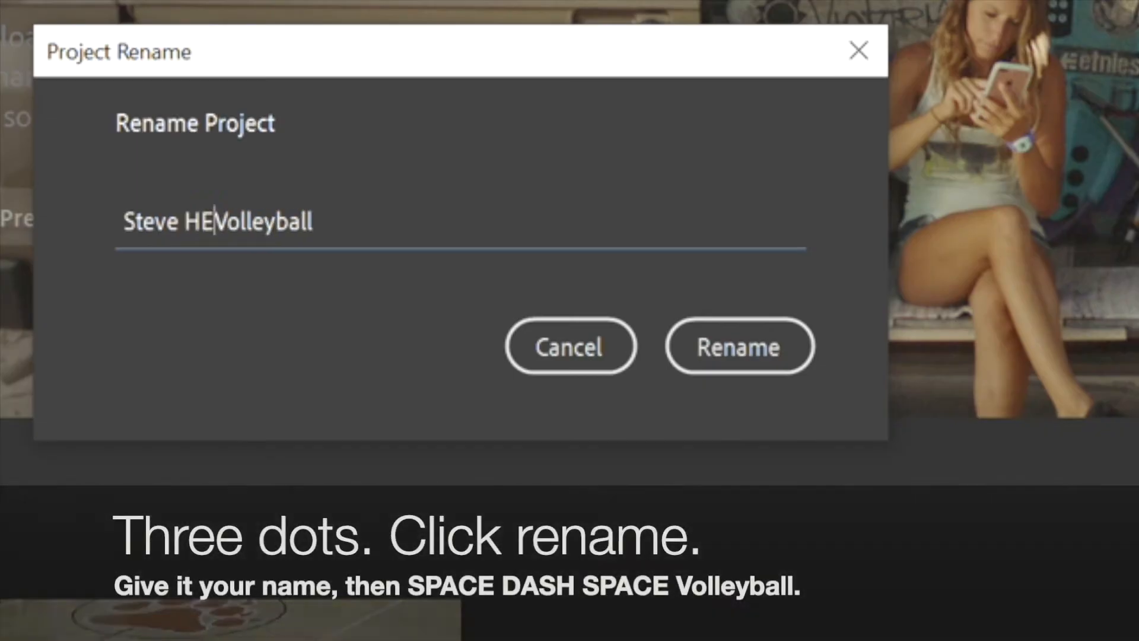
type("po")
key("BackSpace")
key("BackSpace")
key("BackSpace")
type("epler")
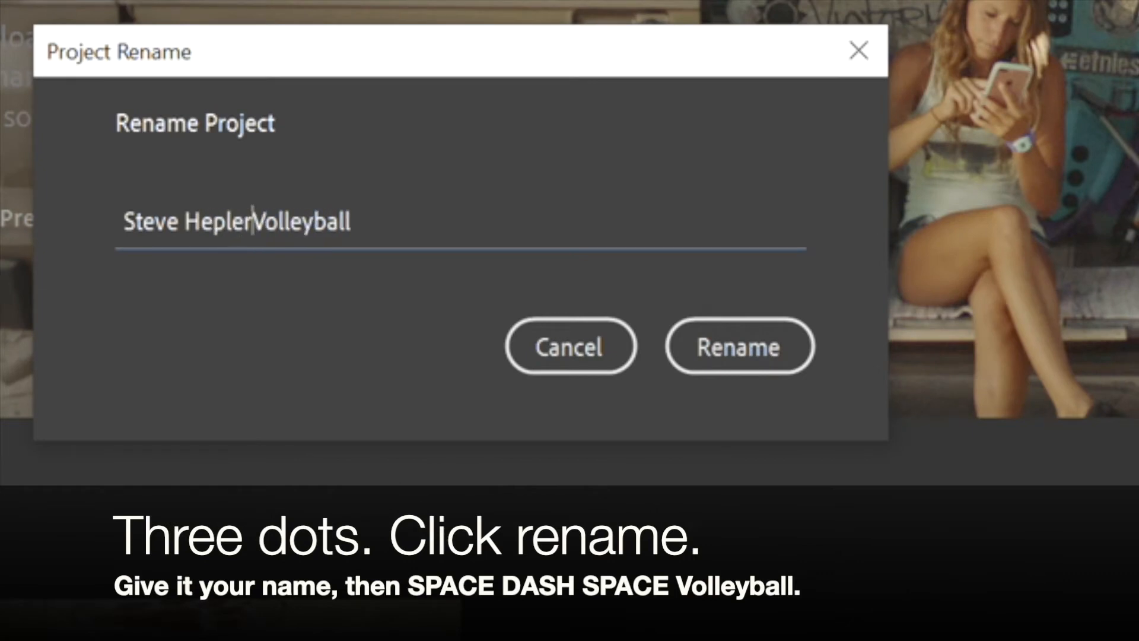
type(" -")
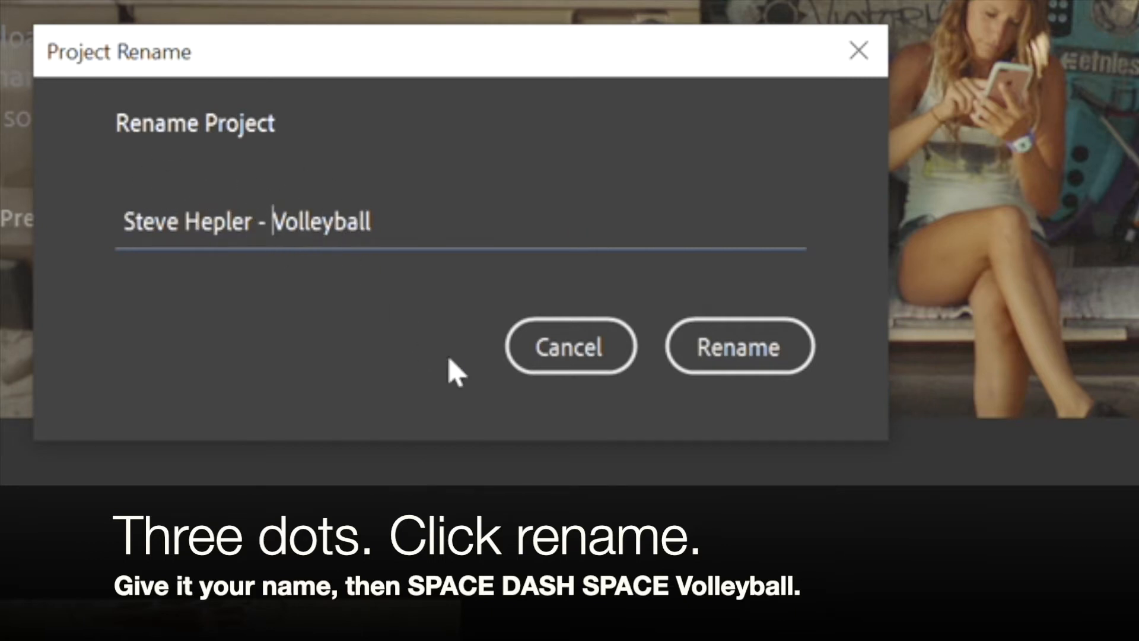
left_click(722, 359)
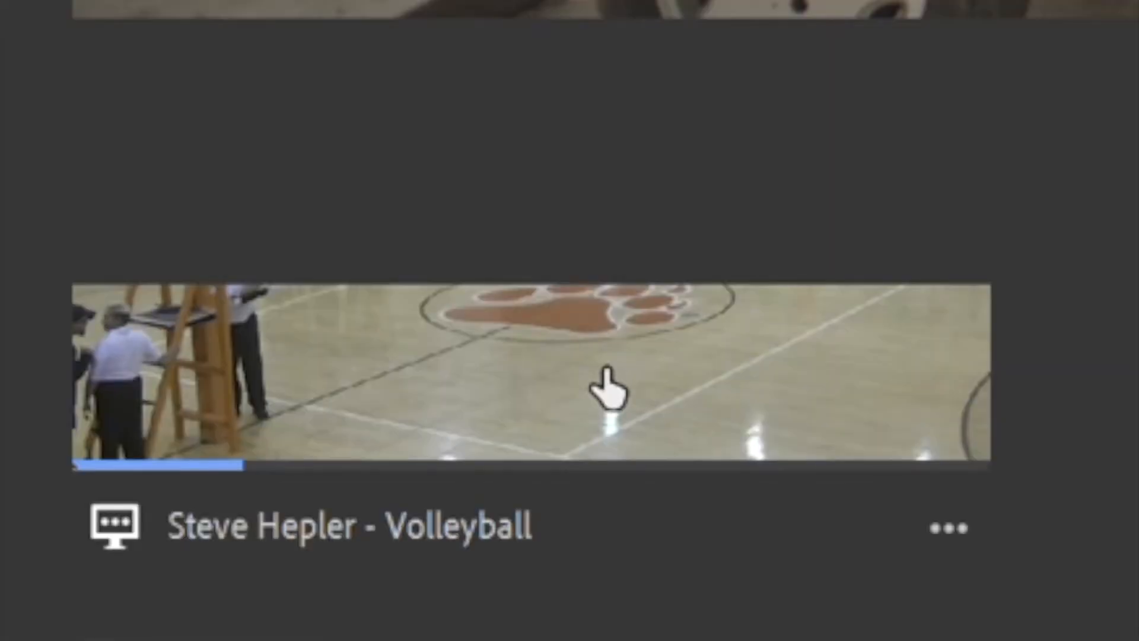
left_click(605, 386)
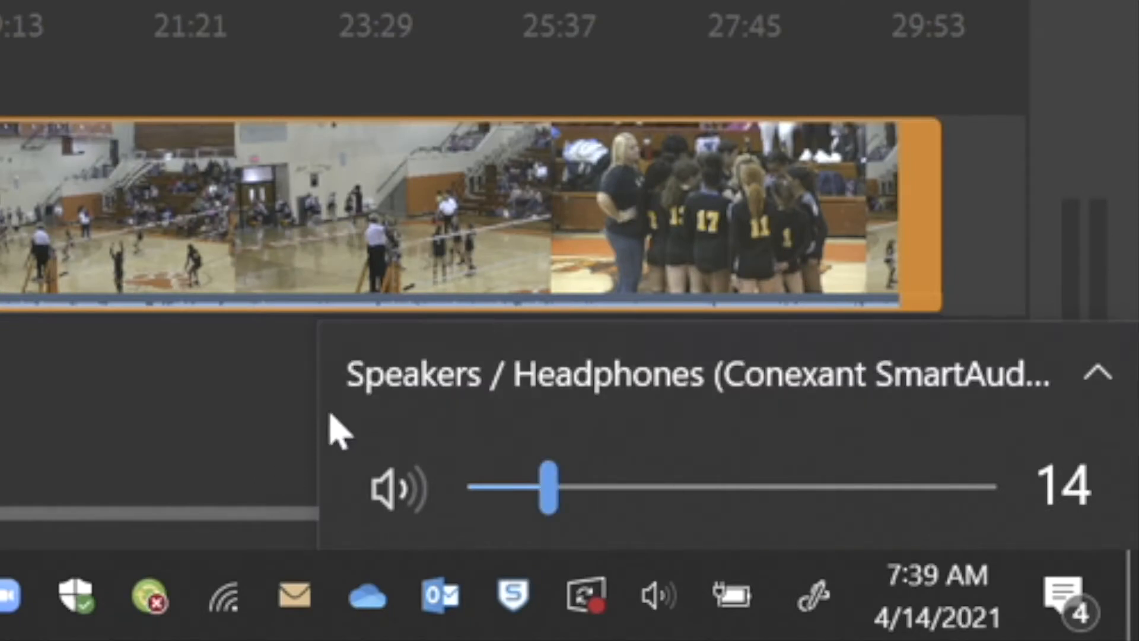
Step: Lower the computer's speaker volume to 0
left_click(657, 613)
left_click(658, 613)
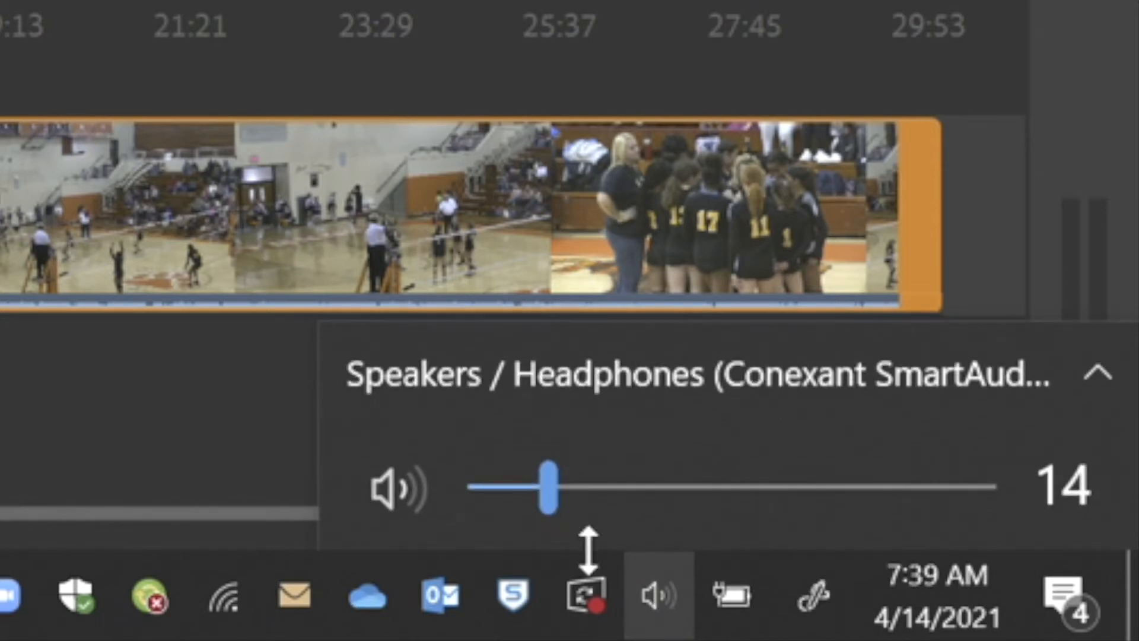
left_click_drag(556, 497, 481, 505)
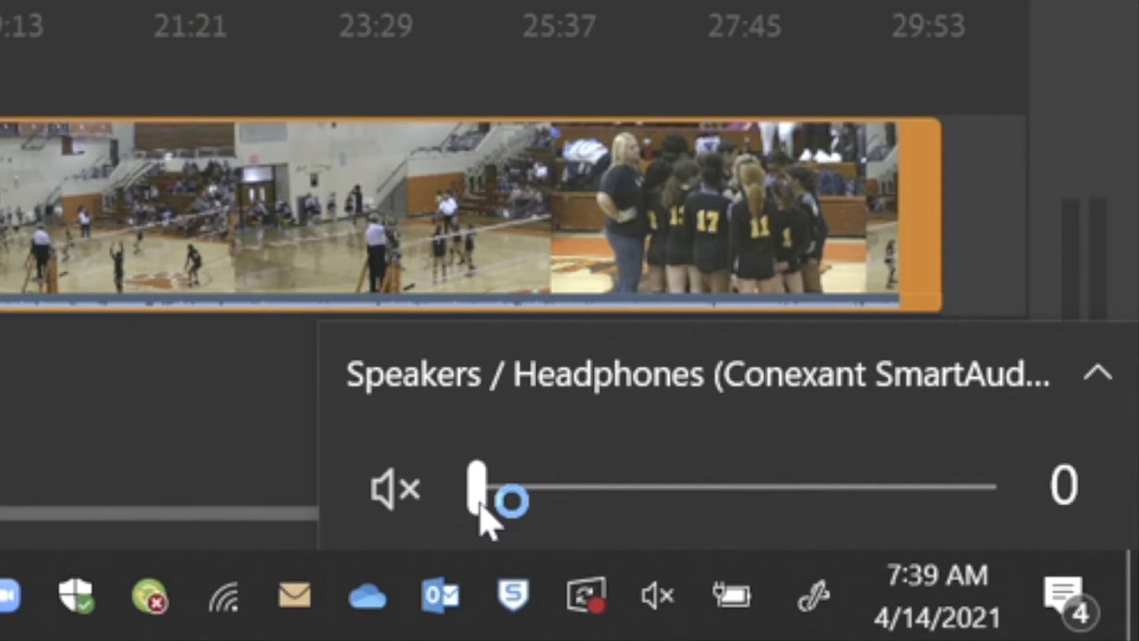
left_click_drag(480, 504, 557, 502)
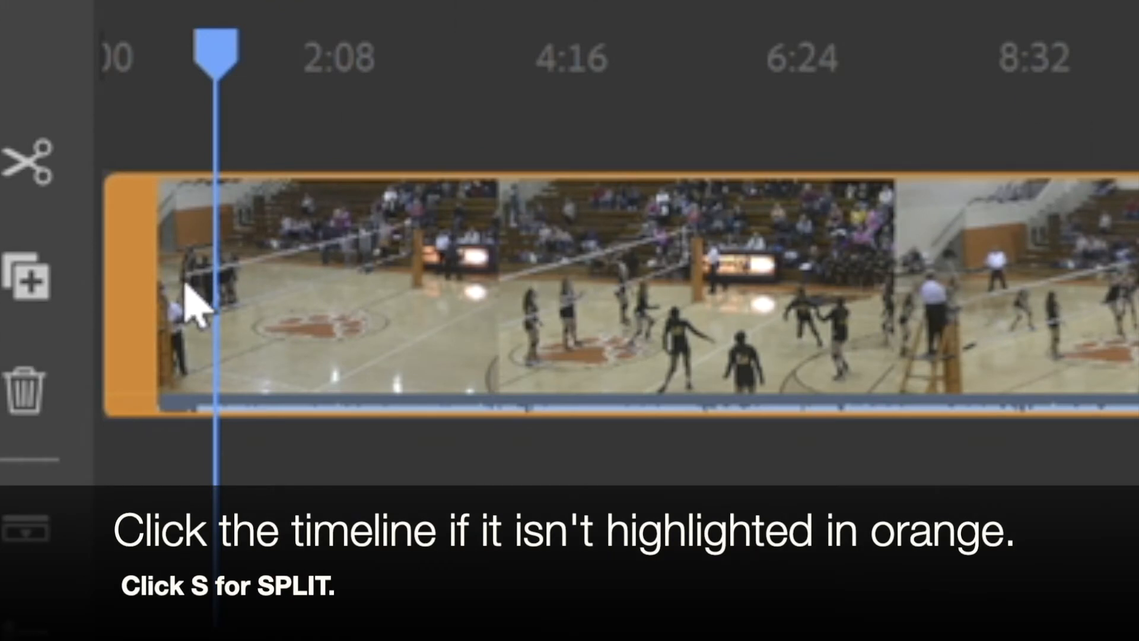
Step: Split the volleyball clip at the playhead about one minute in, and delete the opening segment
key("s")
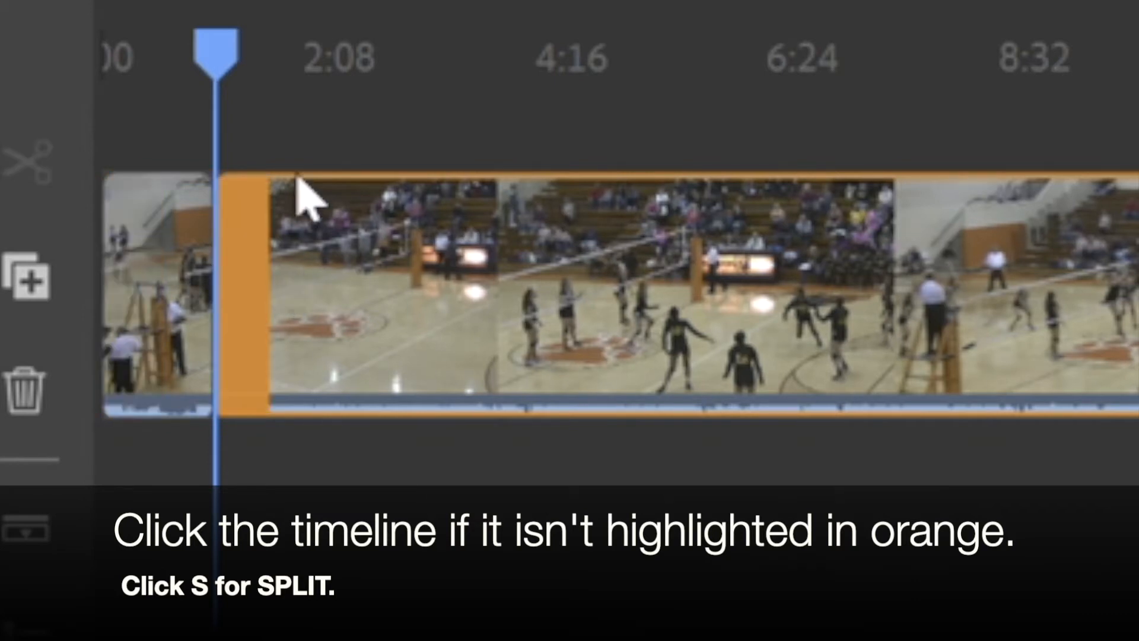
left_click(156, 270)
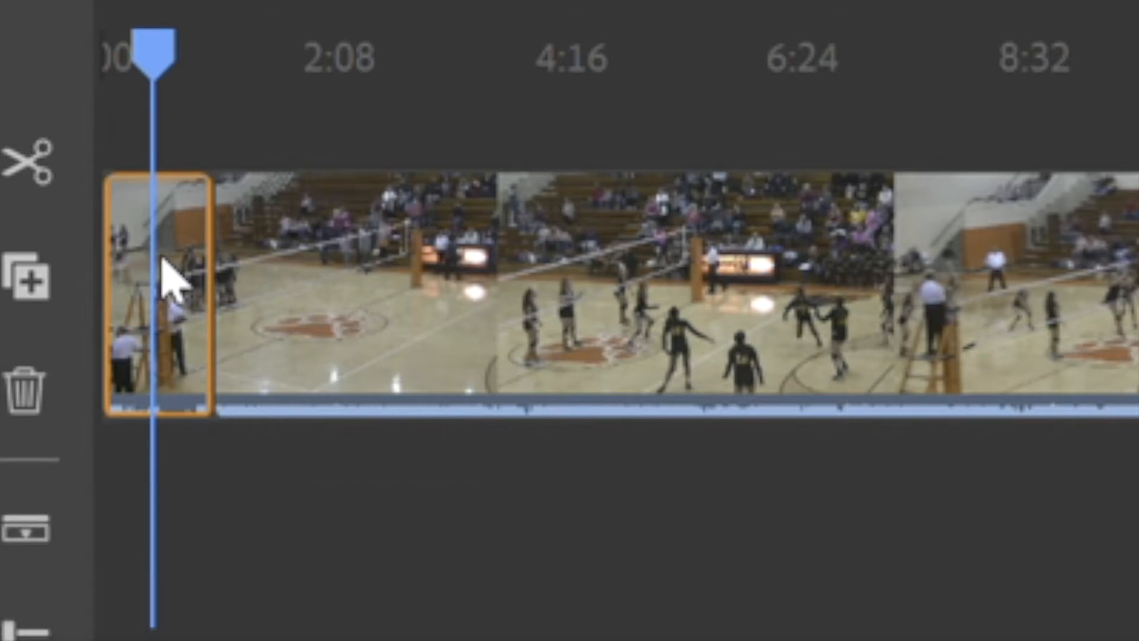
key("Delete")
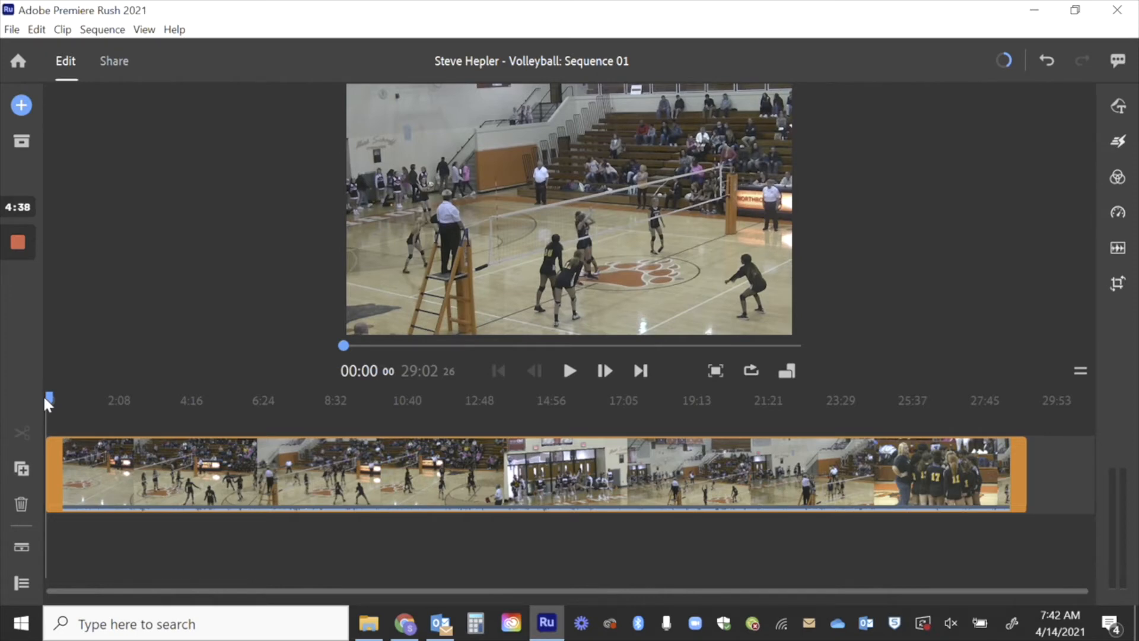
key("space")
key("space")
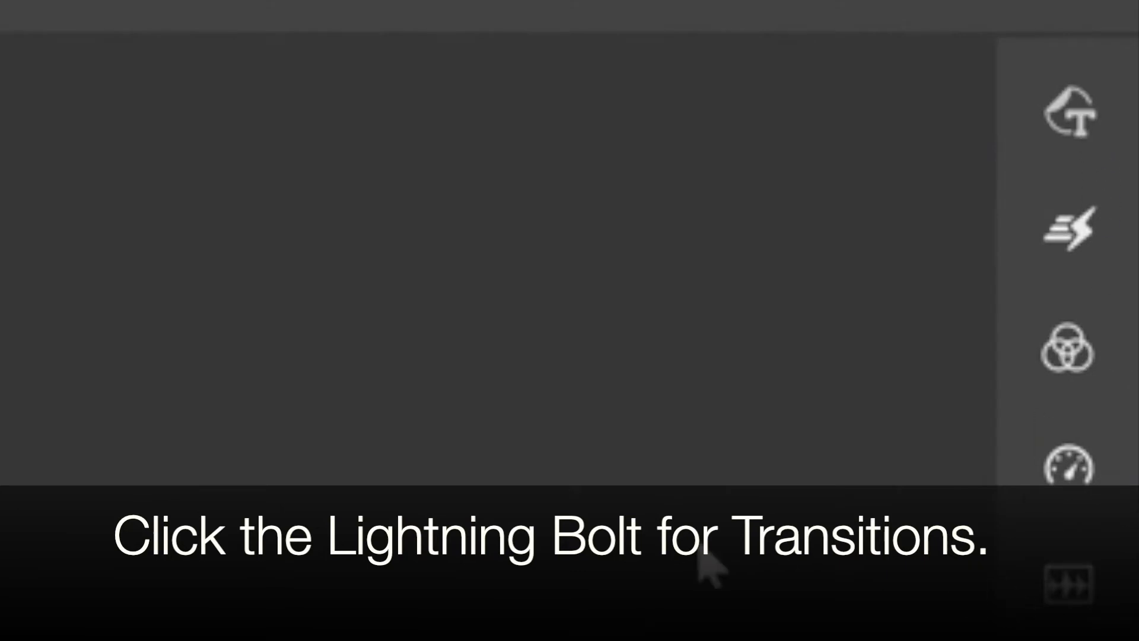
Step: Apply a Dissolve transition to the start of the volleyball clip
left_click(1069, 243)
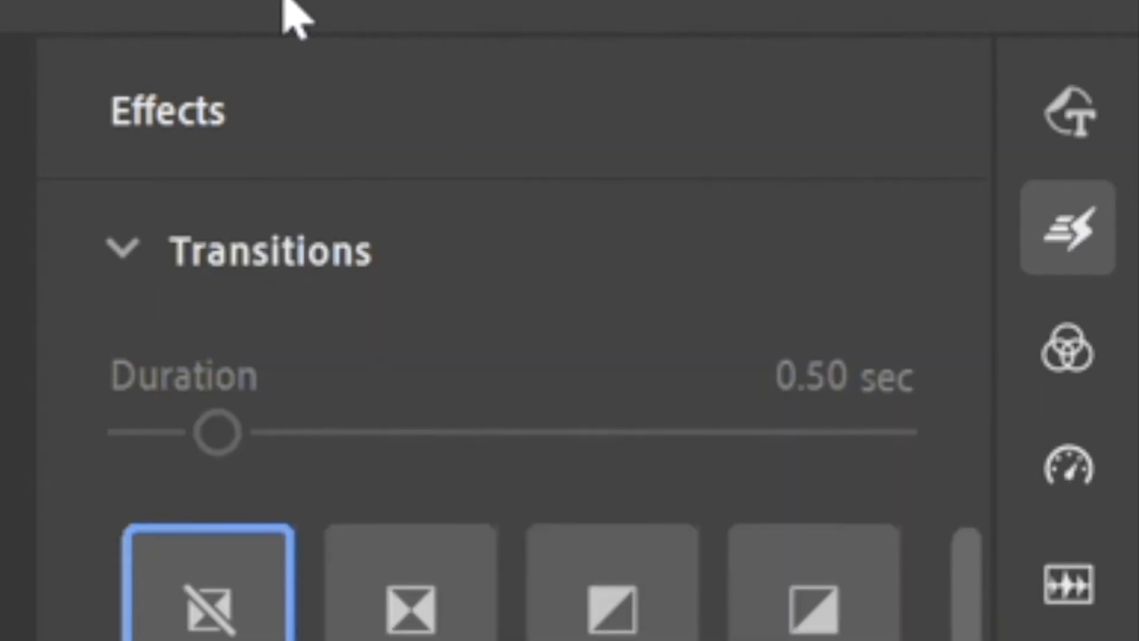
left_click(117, 249)
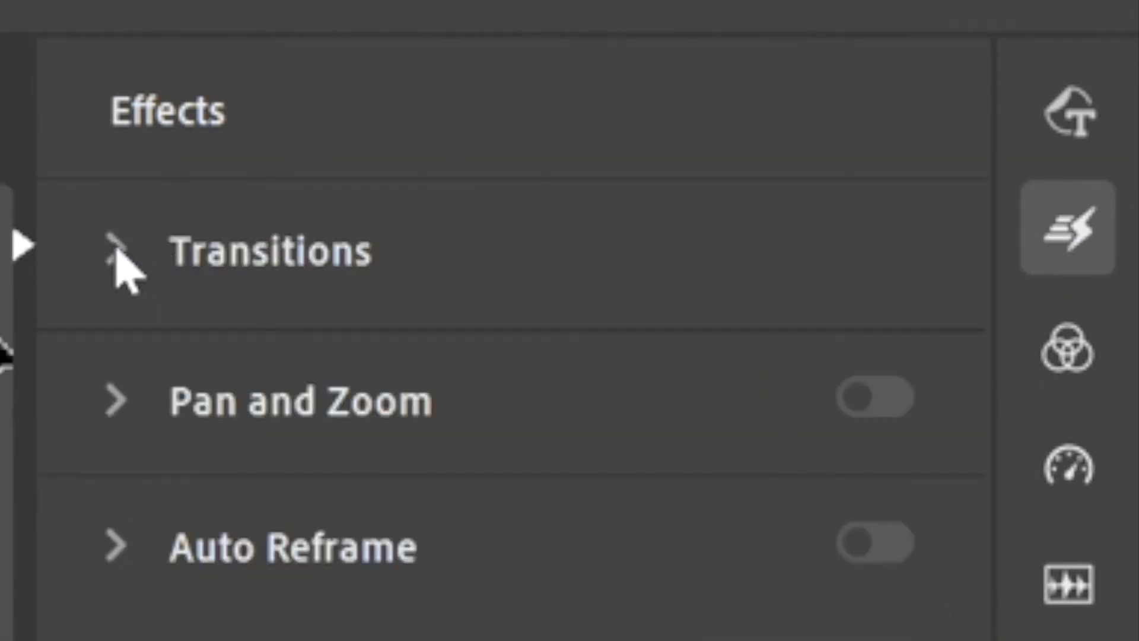
left_click(108, 257)
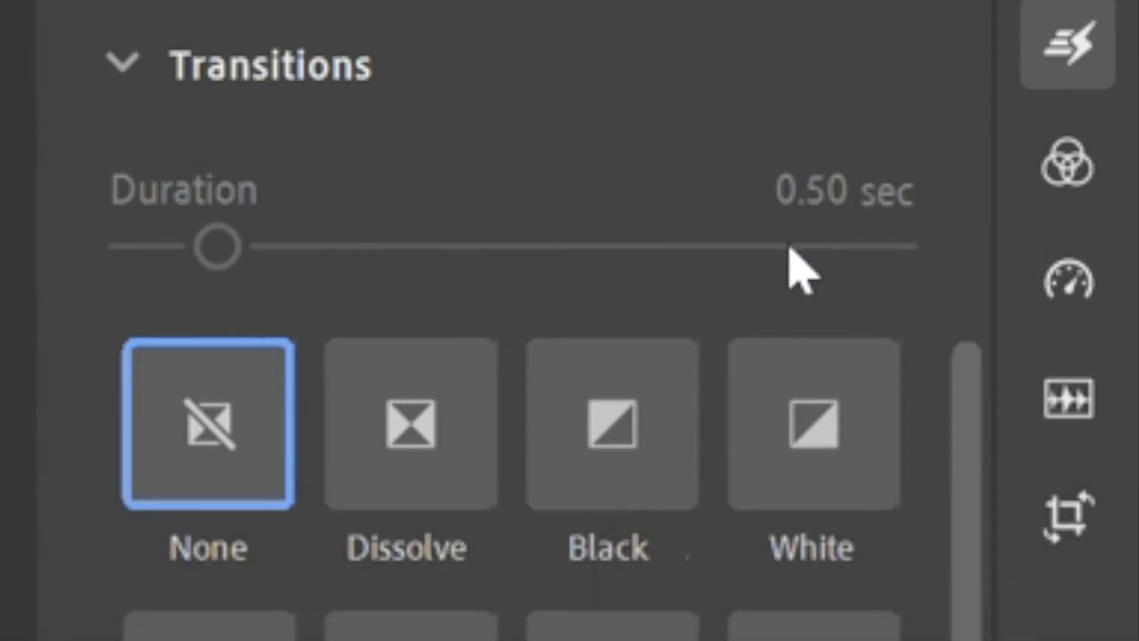
left_click_drag(433, 419, 14, 417)
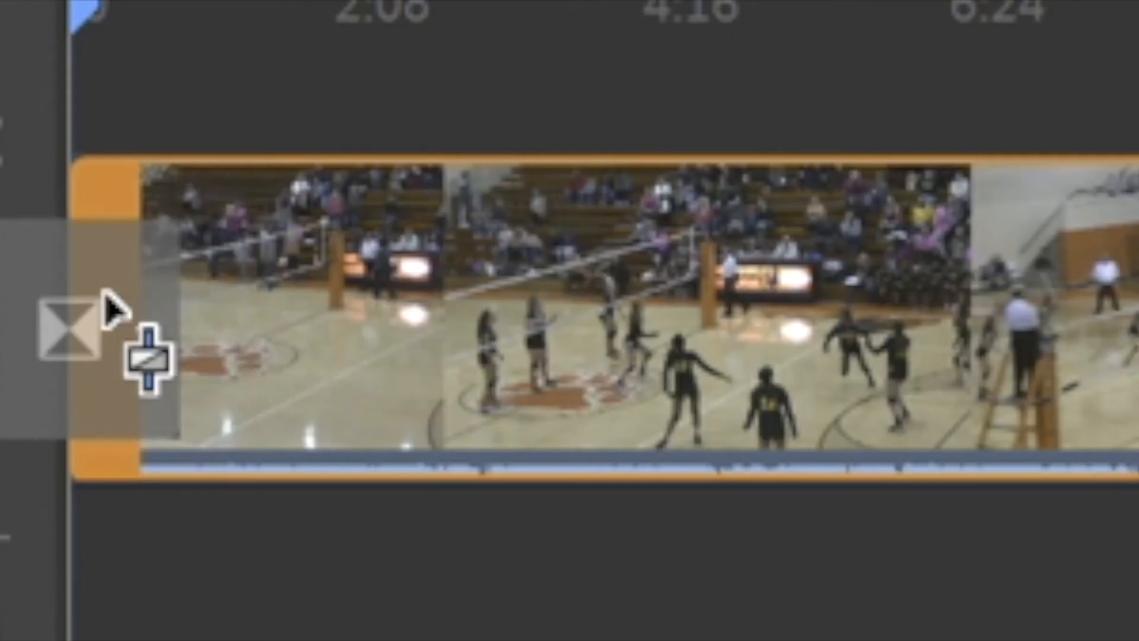
left_click_drag(110, 305, 113, 296)
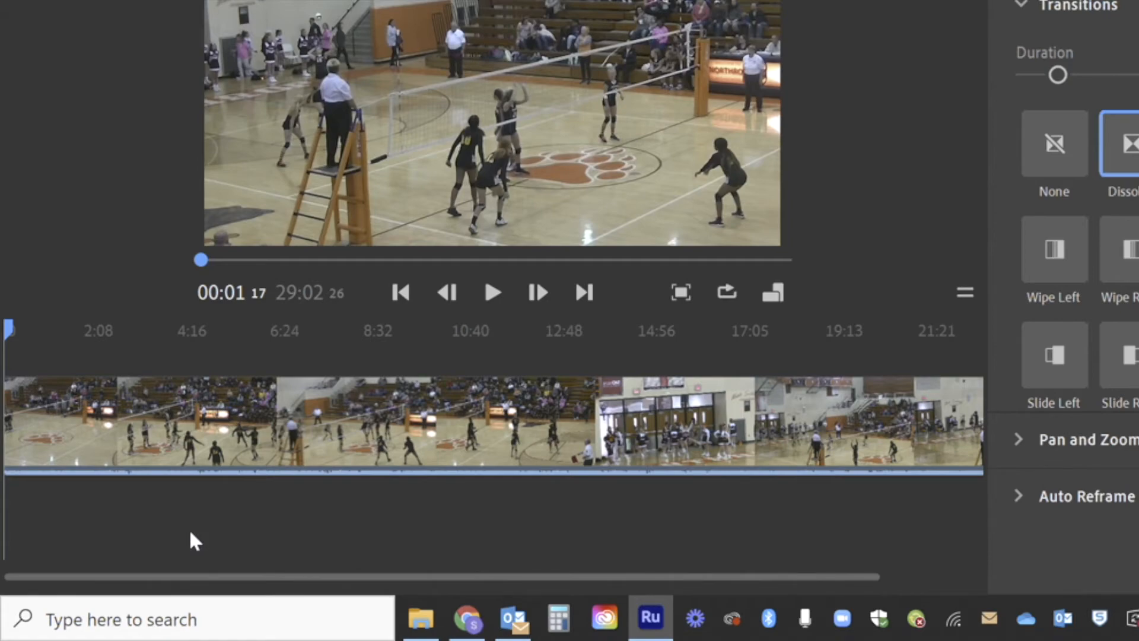
Step: Play the sequence from its start, pause at about 00:10 and split the clip there
key("Home")
key("space")
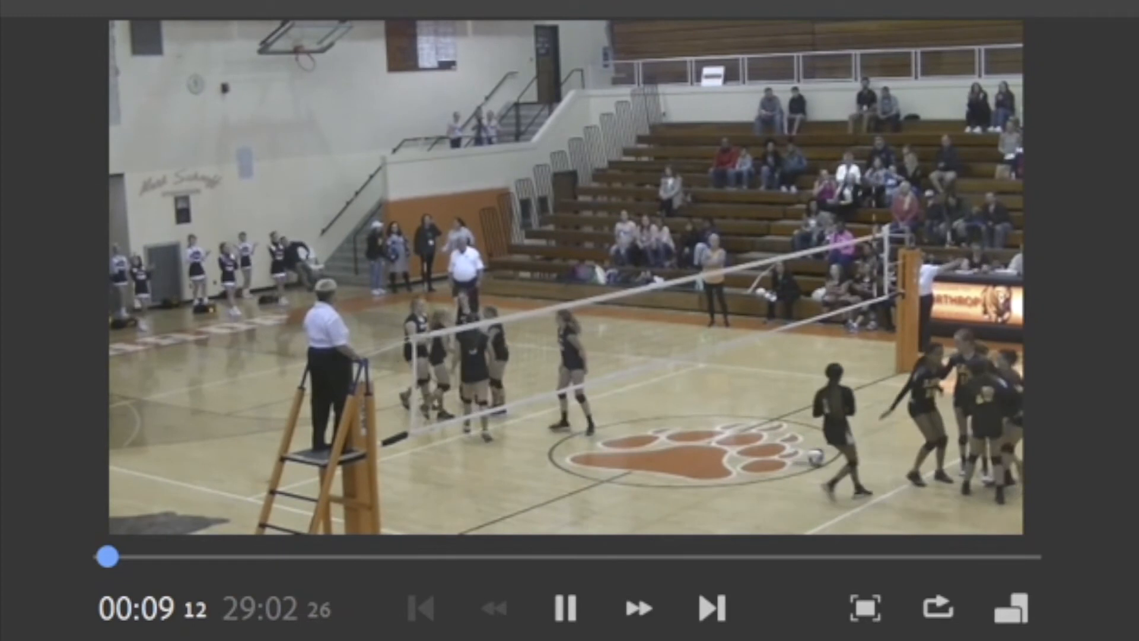
key("space")
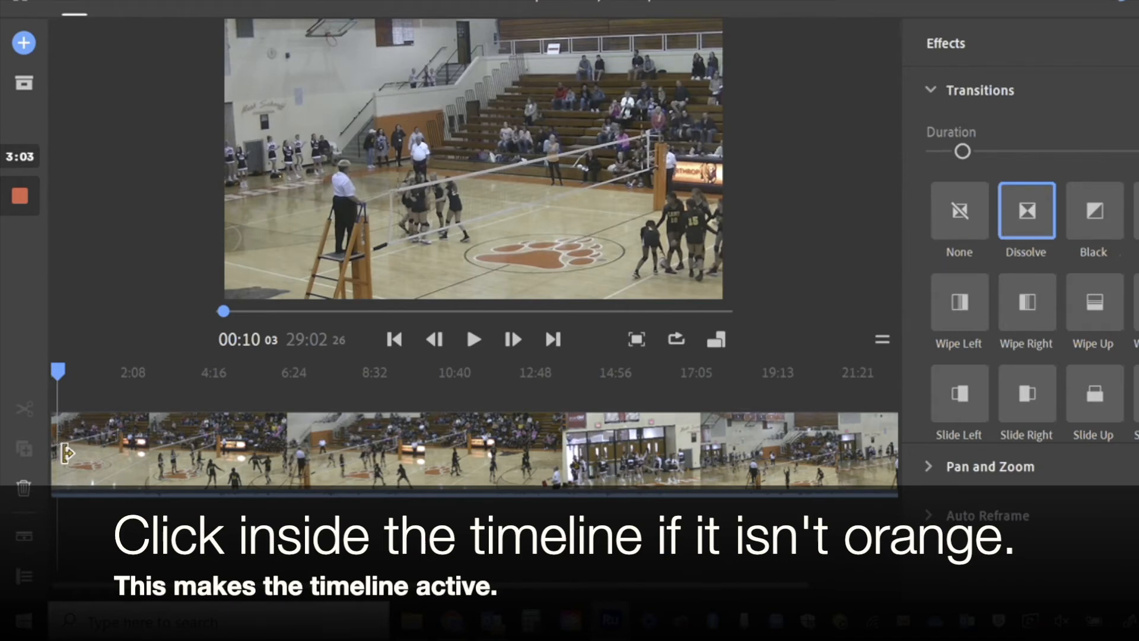
left_click(67, 453)
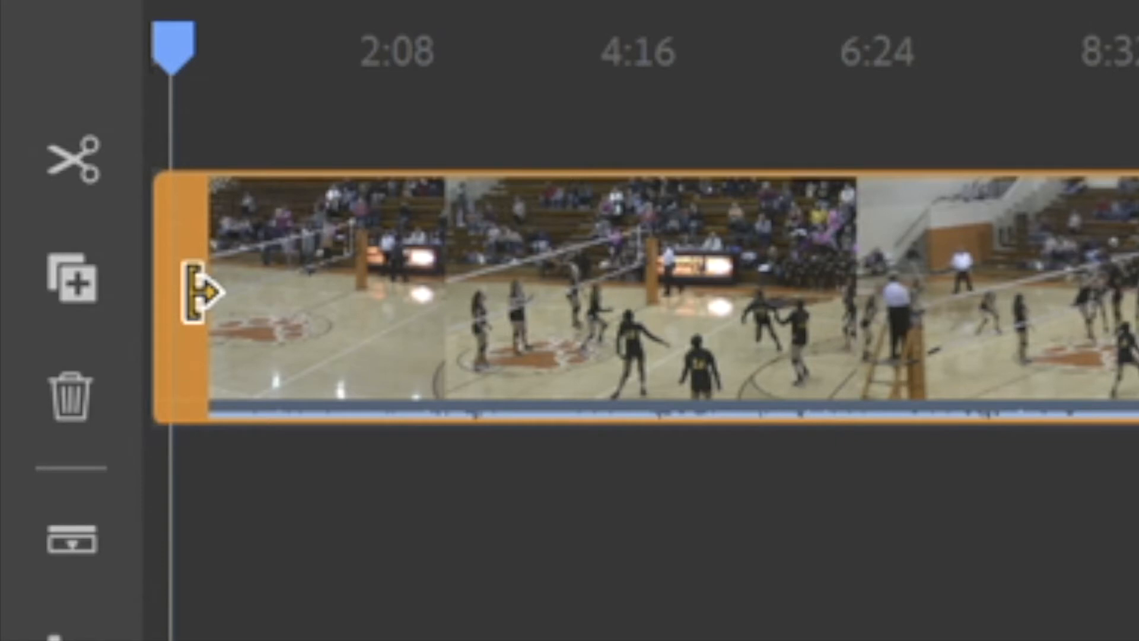
left_click_drag(202, 291, 218, 291)
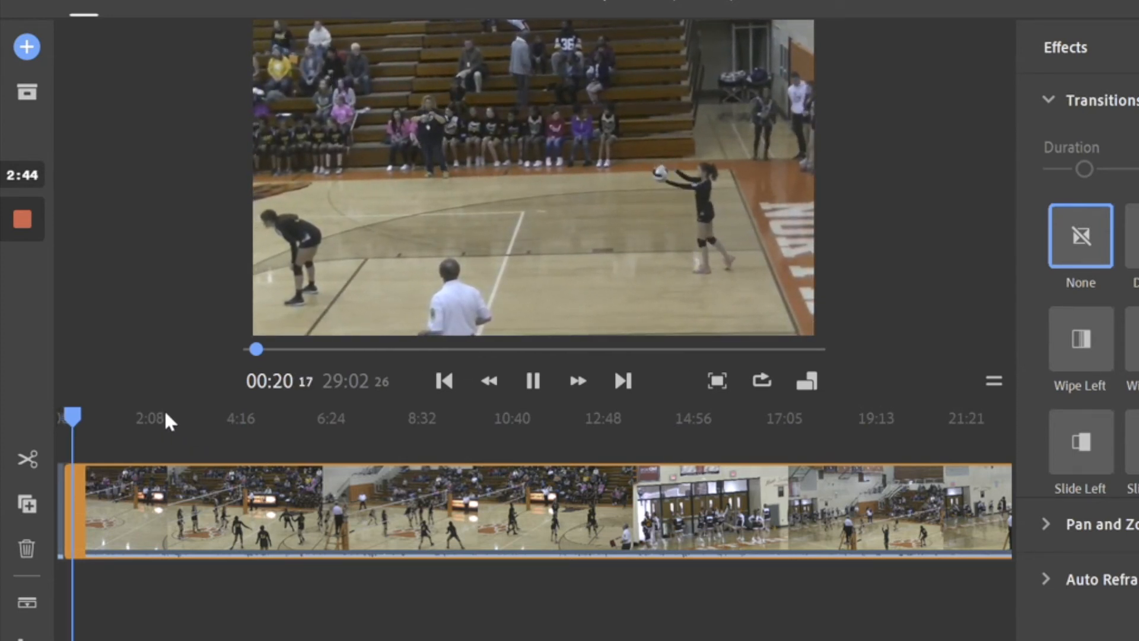
Step: Stop playback at about 00:20 and split the clip at that point
key("space")
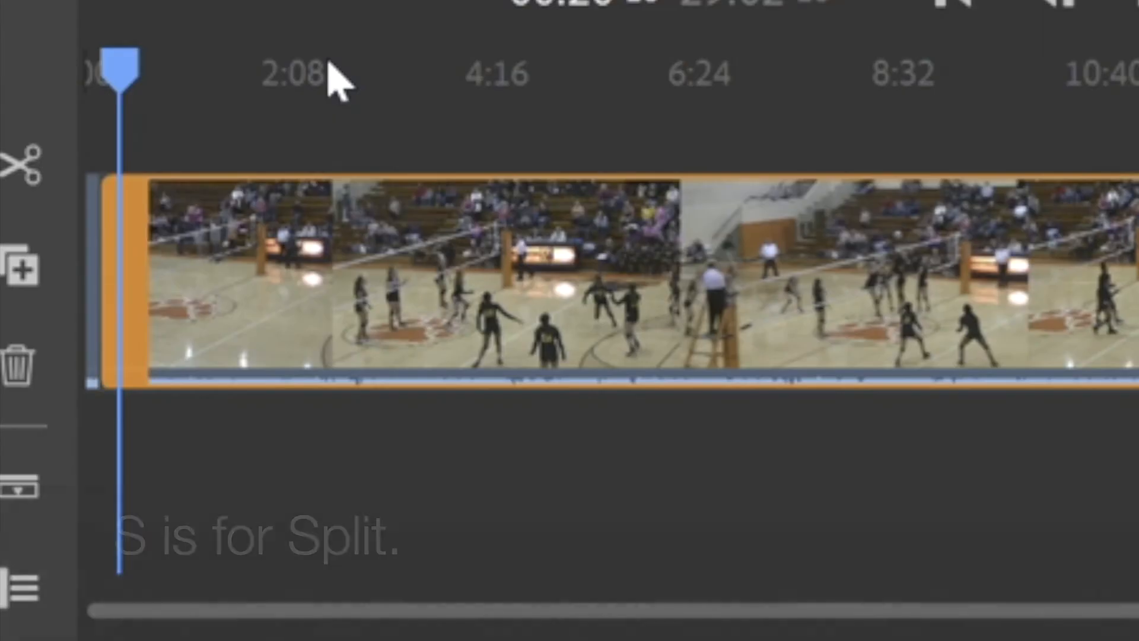
key("s")
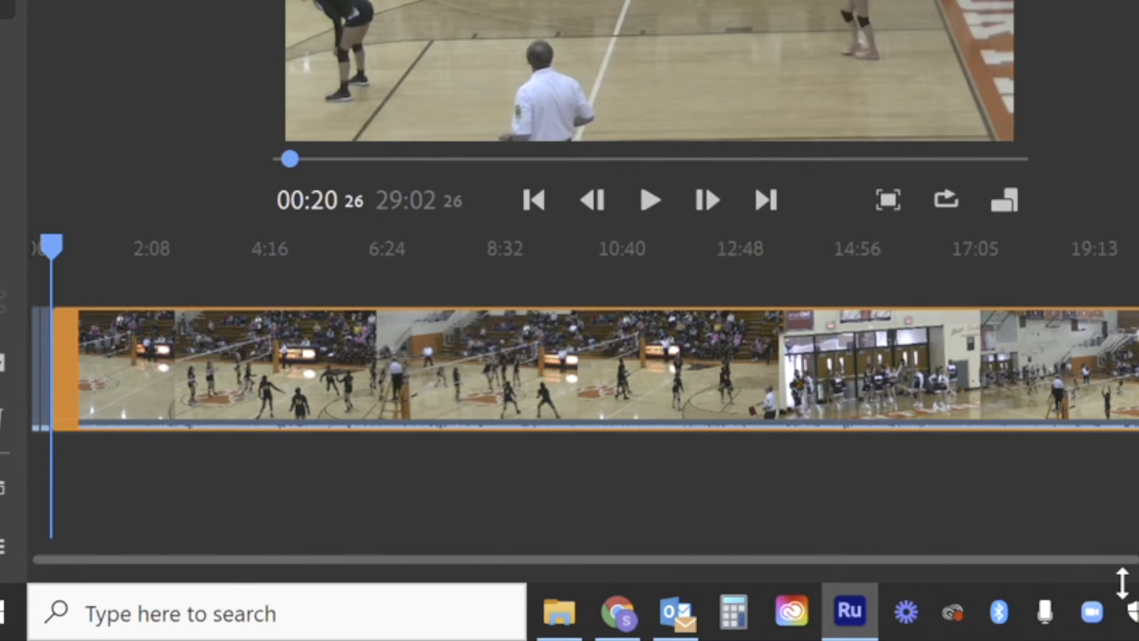
left_click_drag(1127, 559, 275, 559)
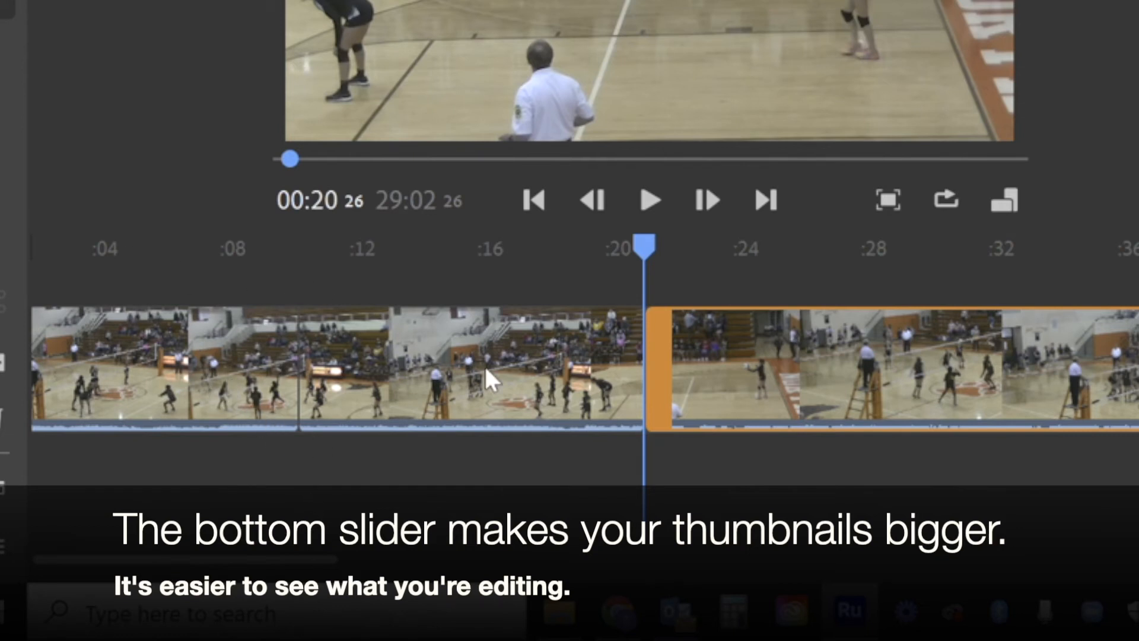
Step: Preview the middle segment between the splits at about 00:10 and 00:20, and delete it from the timeline
left_click_drag(639, 244, 456, 250)
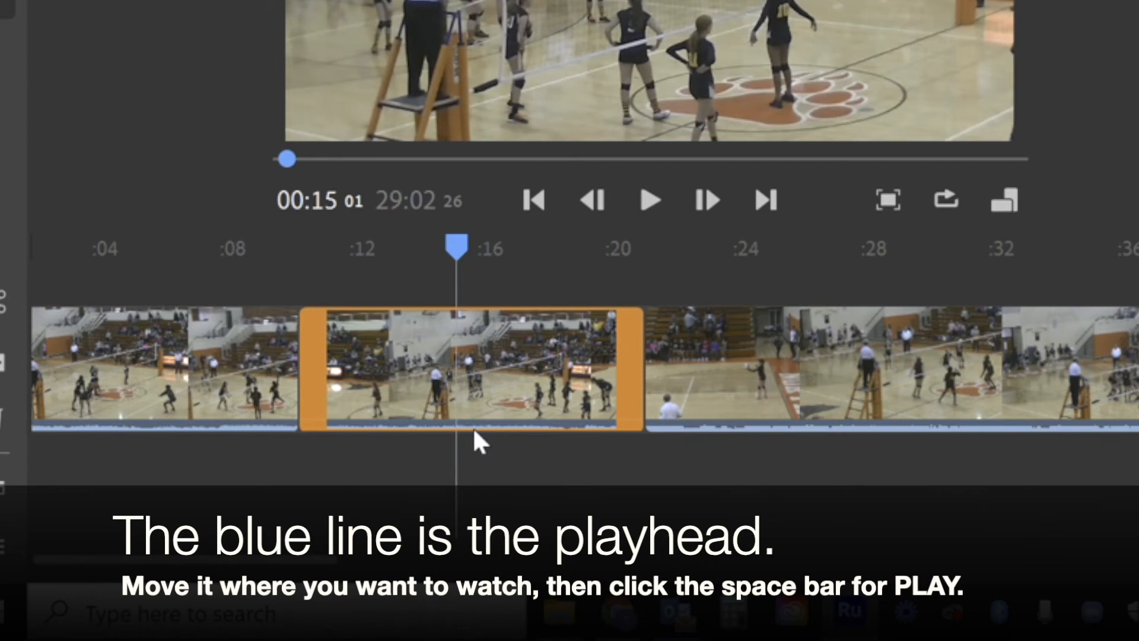
mouse_move(456, 243)
left_mouse_down()
mouse_move(356, 245)
mouse_move(274, 273)
left_mouse_up()
key("space")
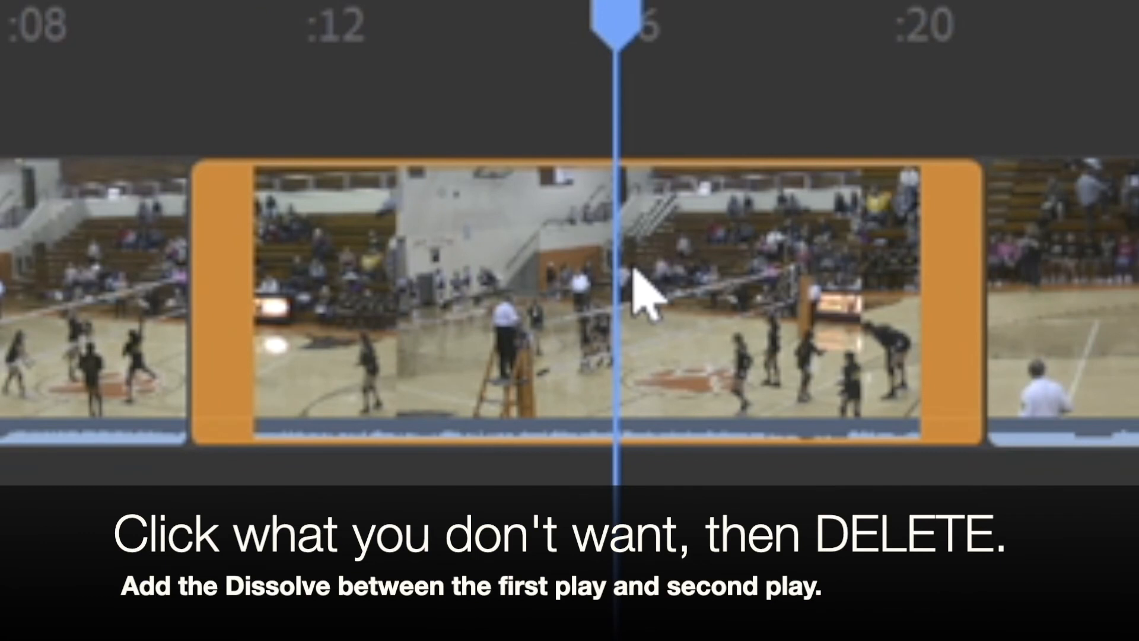
key("Delete")
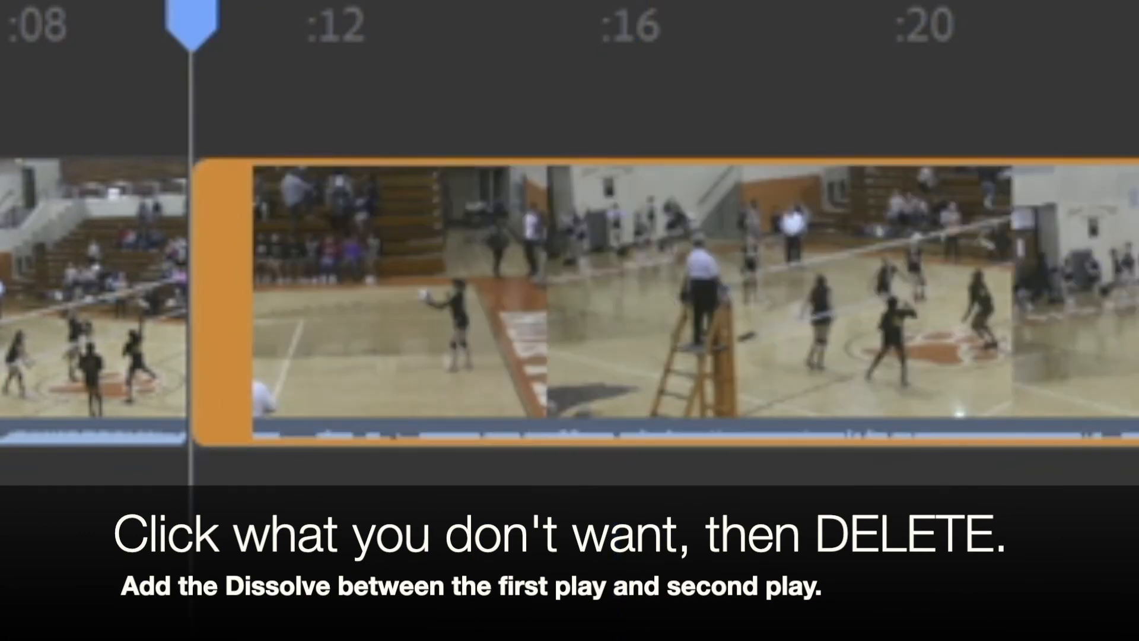
Step: Add a Dissolve transition between the first and second plays, and play the sequence from just before that cut
left_click_drag(957, 125, 35, 534)
mouse_move(824, 265)
left_mouse_down()
mouse_move(515, 275)
mouse_move(513, 261)
left_mouse_up()
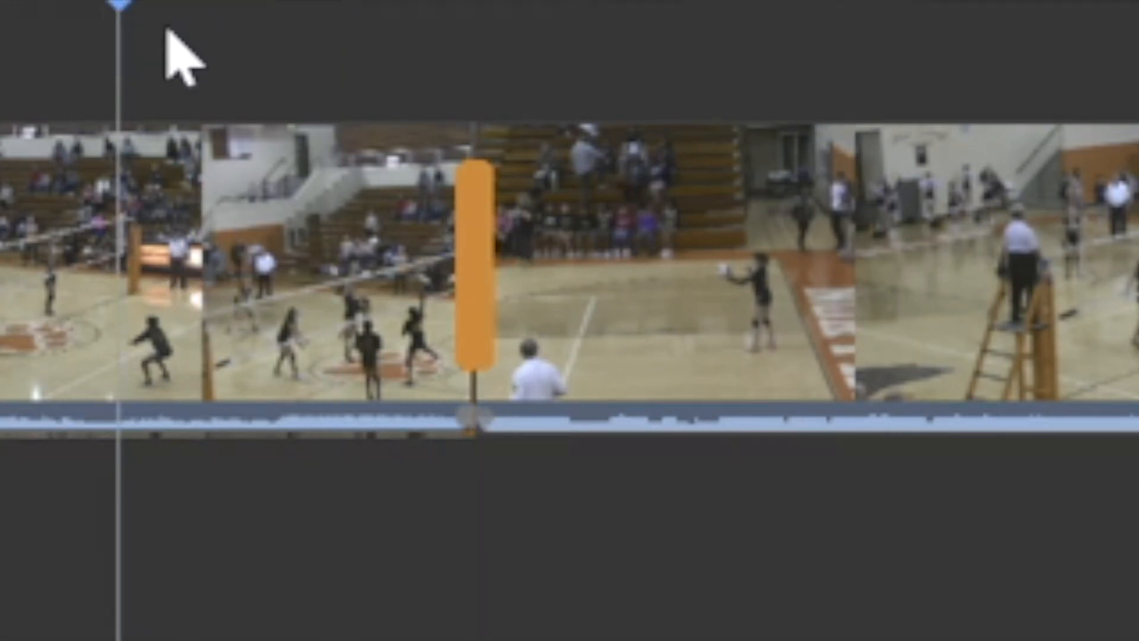
key("space")
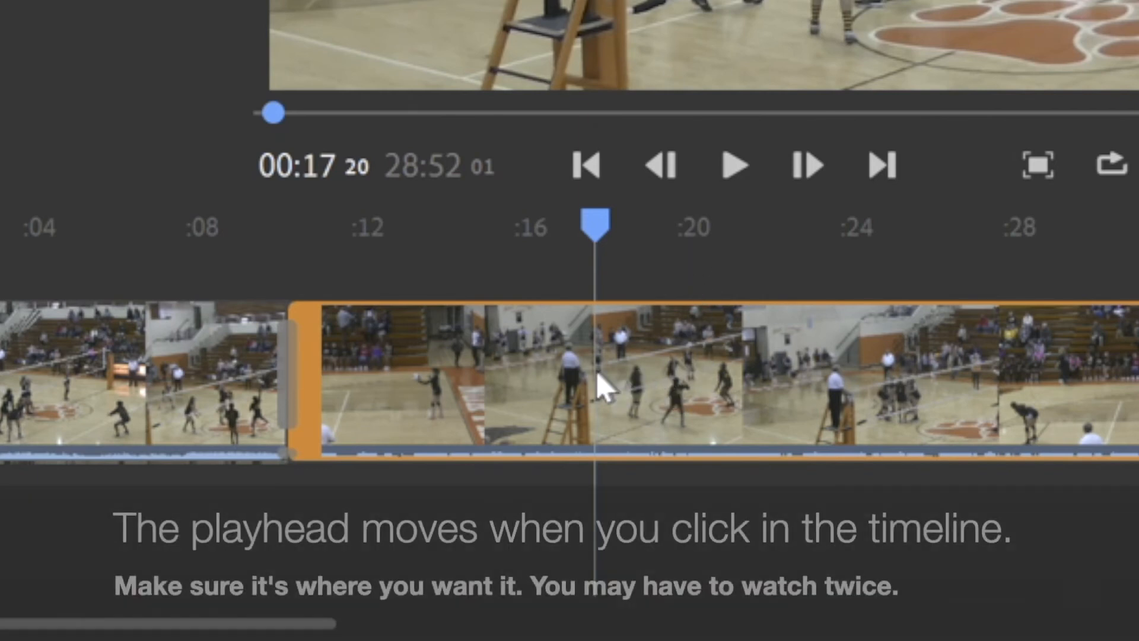
Step: Move the playhead to several different points along the second play's clip
left_click(466, 388)
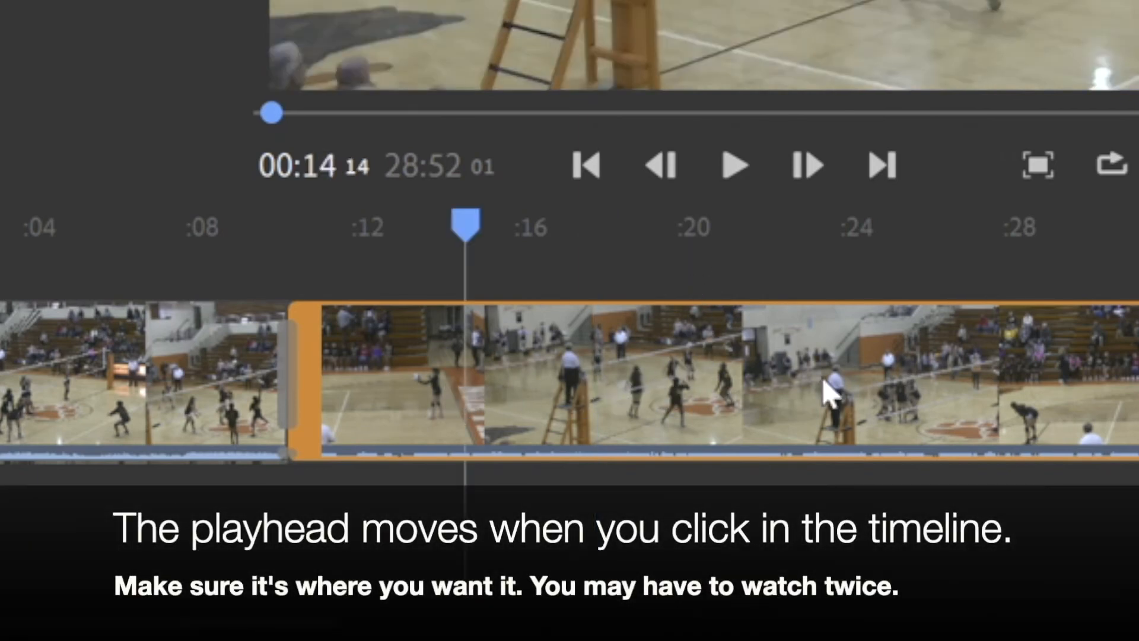
left_click(819, 383)
left_click(1116, 392)
left_click(692, 377)
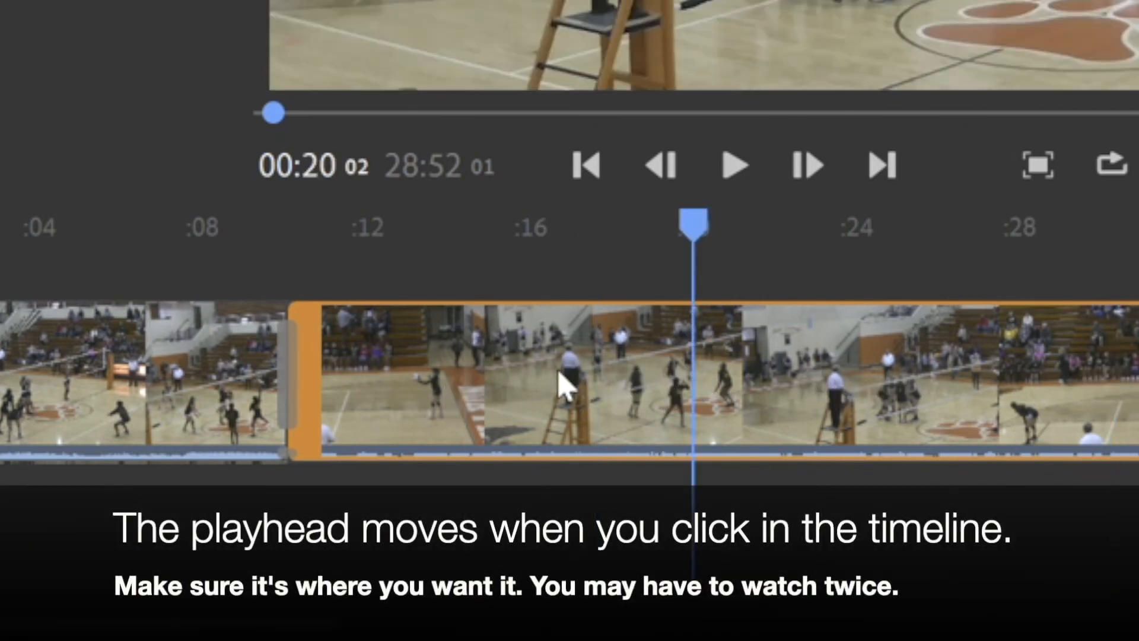
left_click(553, 374)
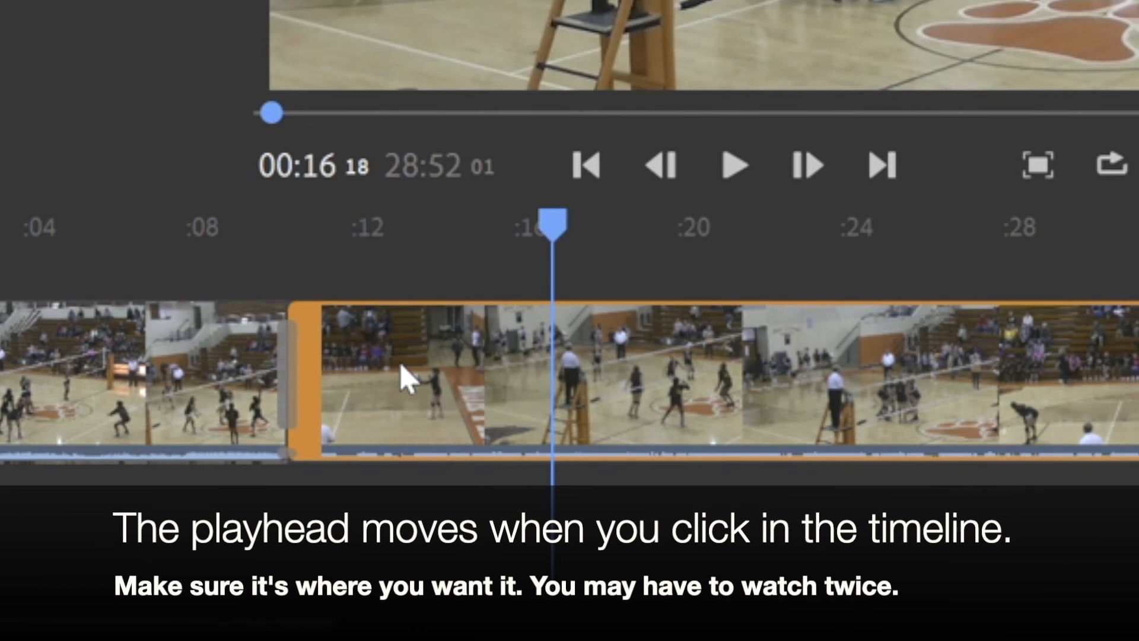
Step: Play the second play's clip from about 00:12, pause just before 00:20 and split the clip there
left_click(360, 371)
key("space")
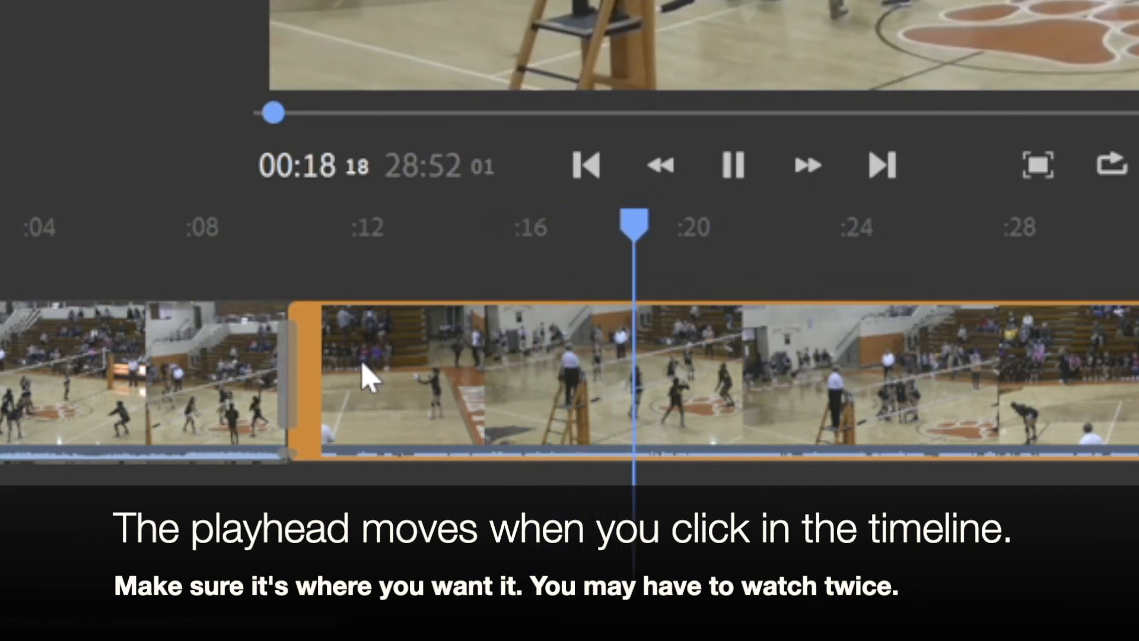
key("space")
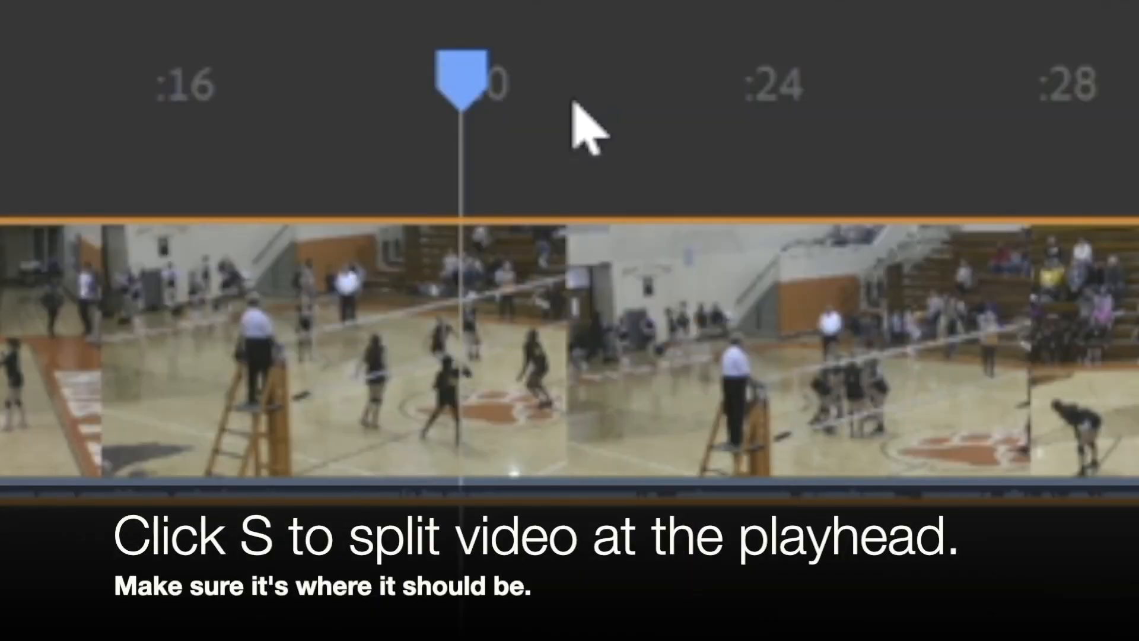
key("s")
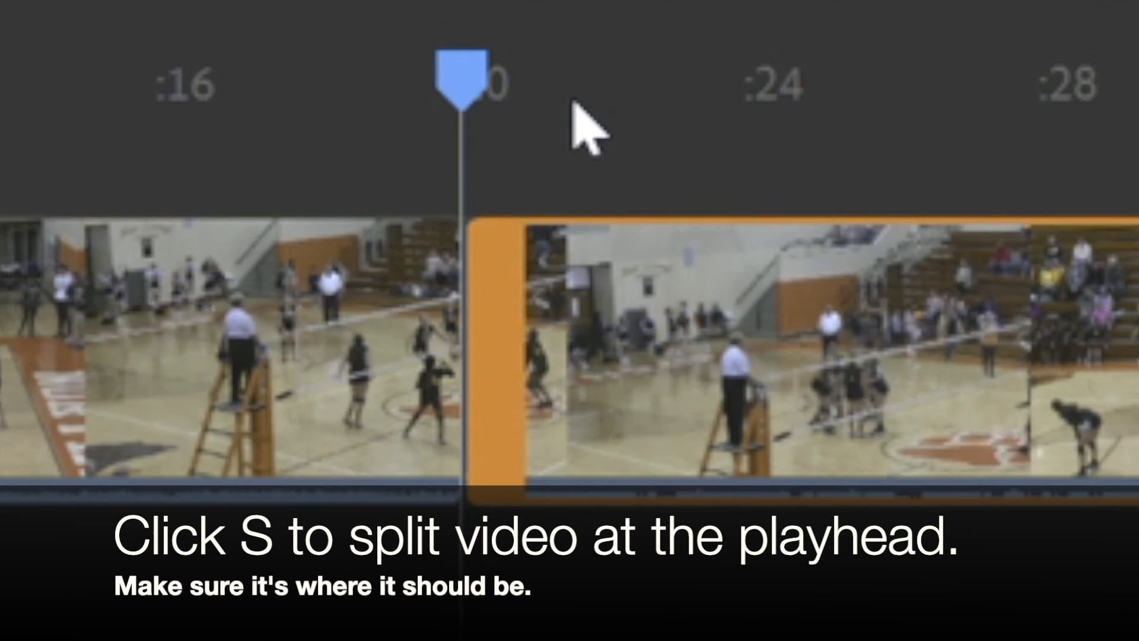
Step: Play on to the next serve, set the playhead back to about 00:28 and split the clip there
key("space")
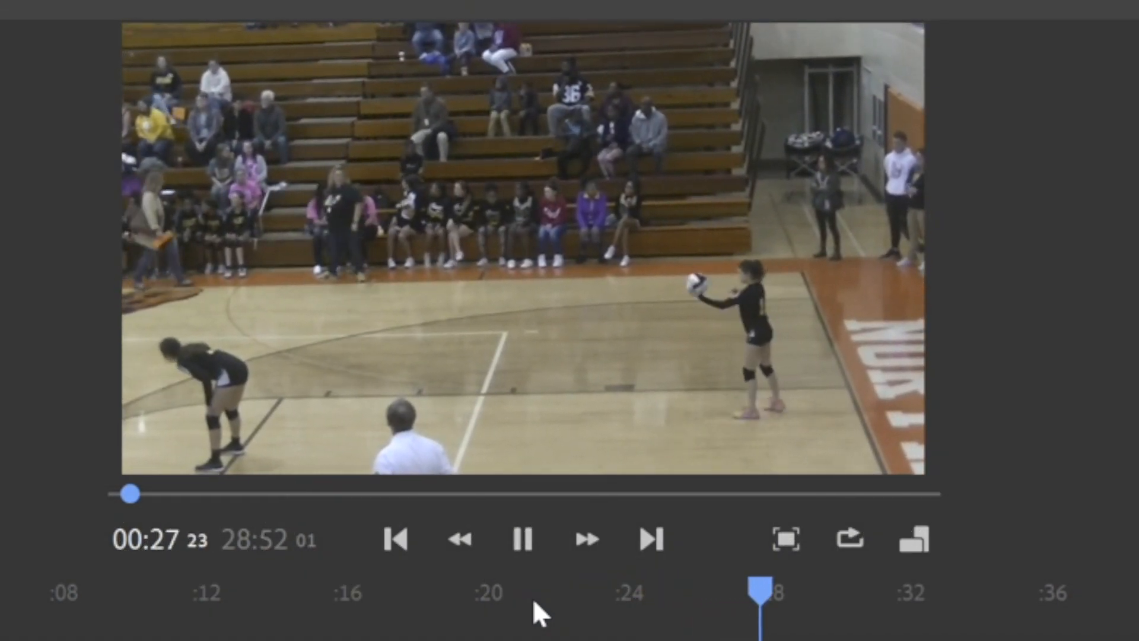
key("space")
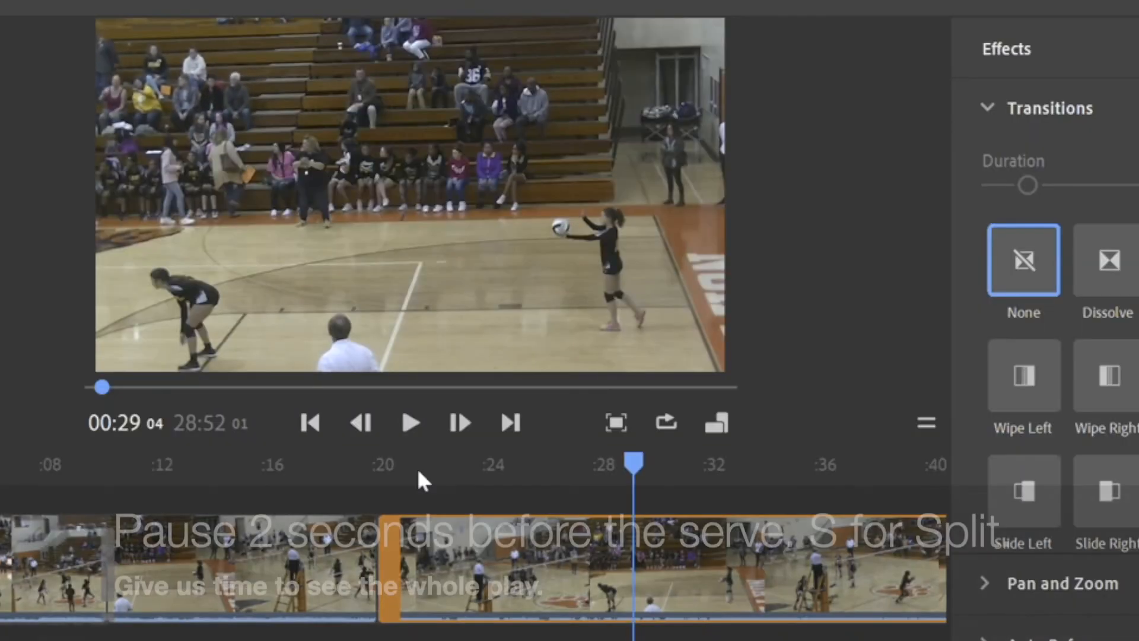
left_click_drag(630, 459, 612, 459)
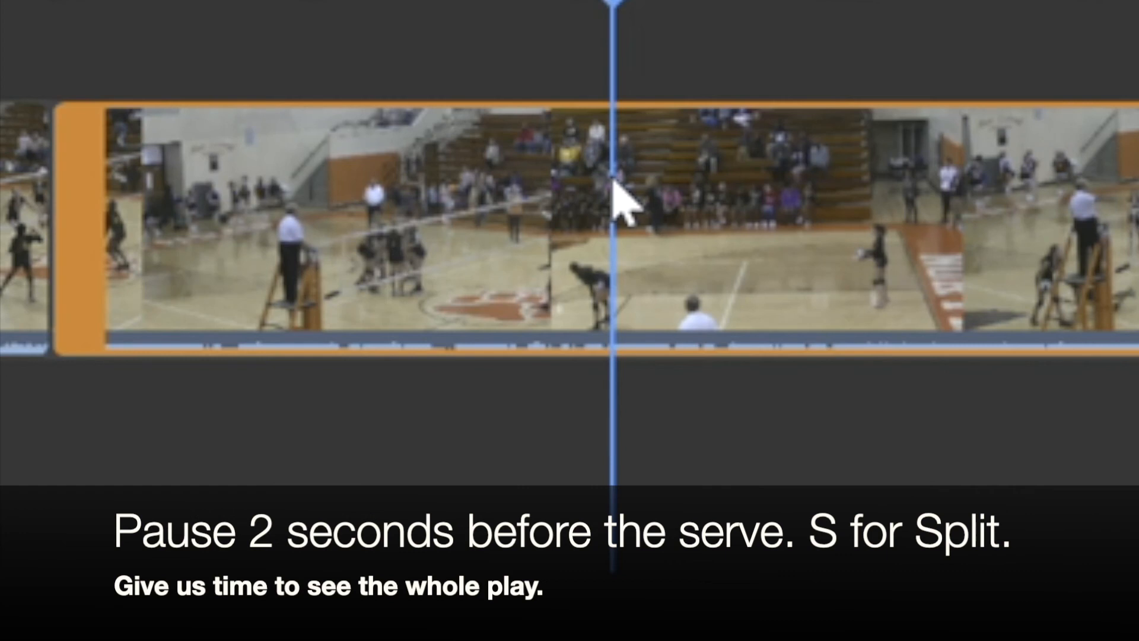
key("s")
Step: Delete the unwanted segment before the third play's serve, and add a Dissolve transition at the resulting cut
left_click(309, 178)
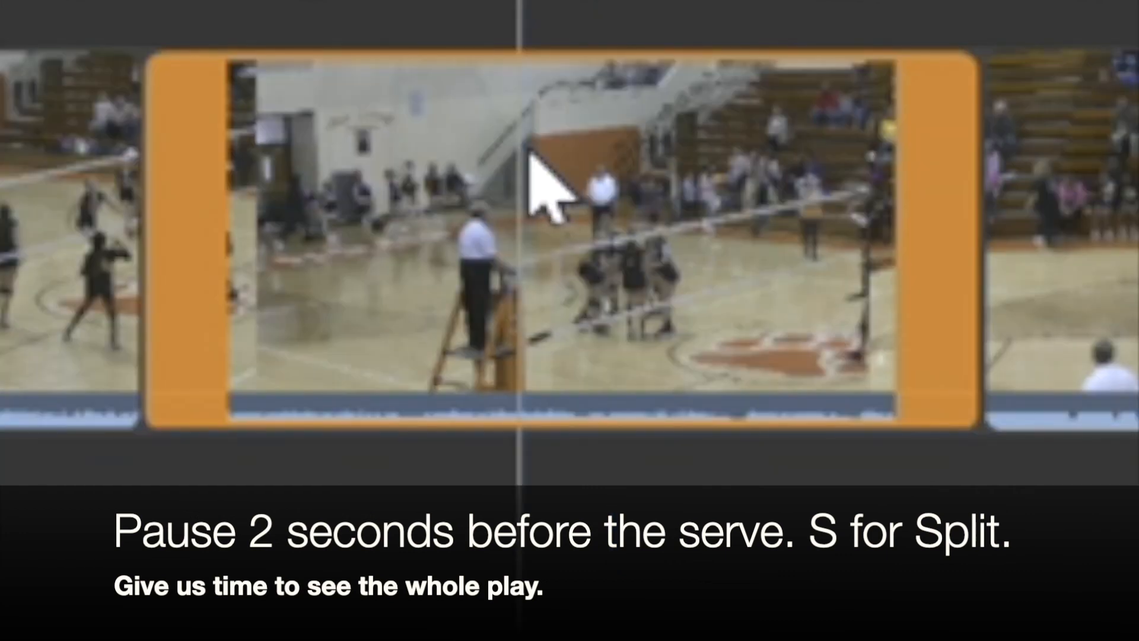
key("Delete")
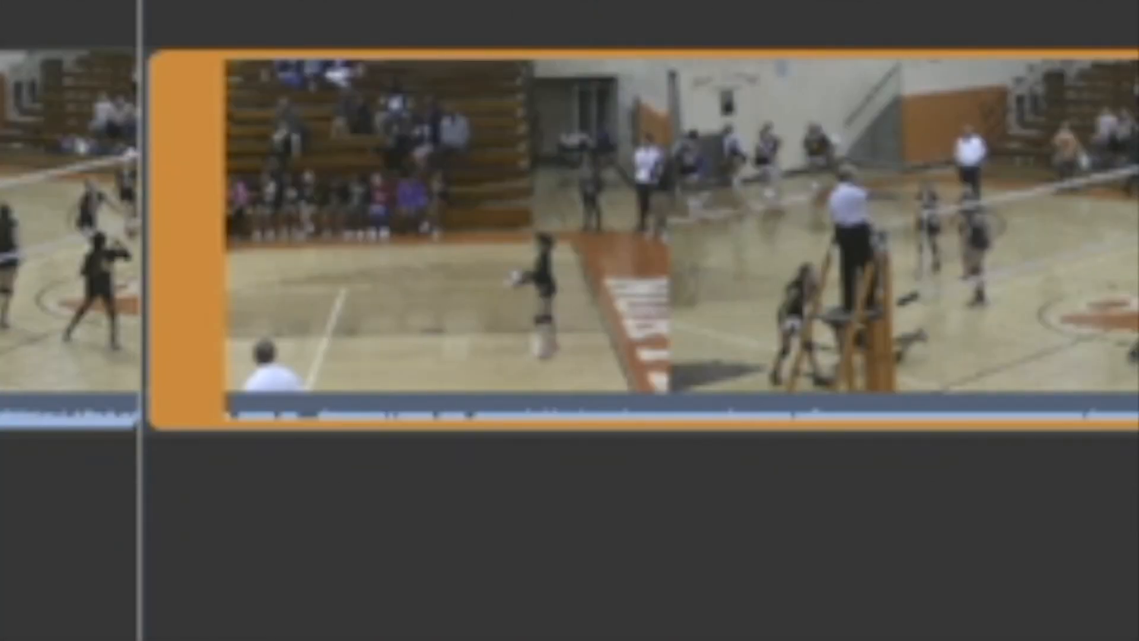
left_click_drag(1107, 98, 404, 434)
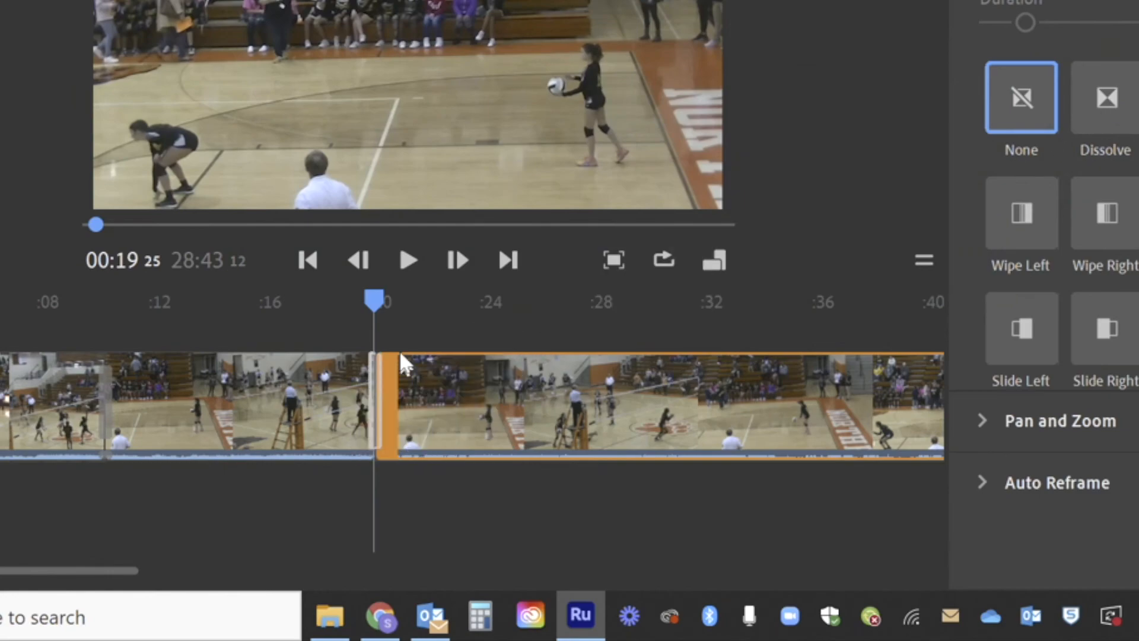